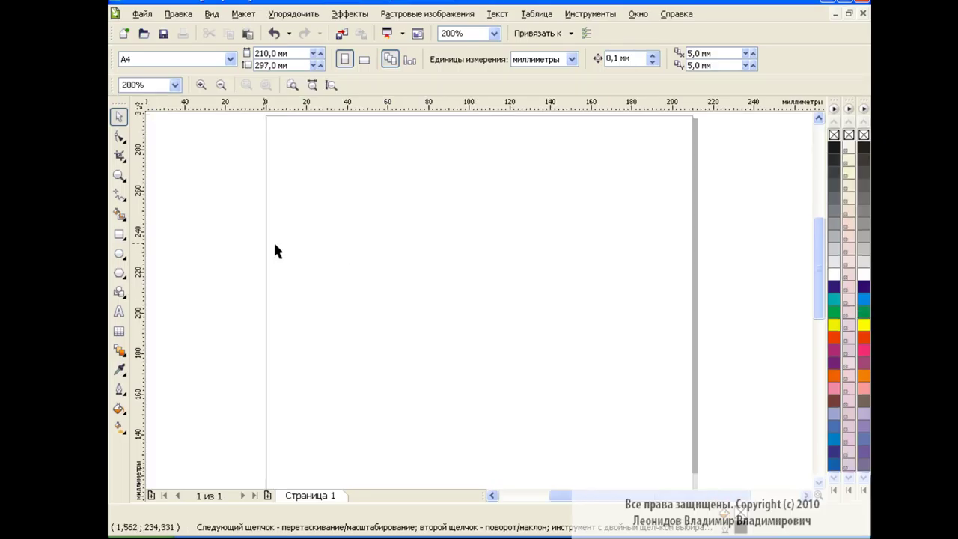
Step: Draw three adjoining rectangles: a wide upper one, a tall one right, a small one below
{"action": "left_click", "coordinate": [119, 234]}
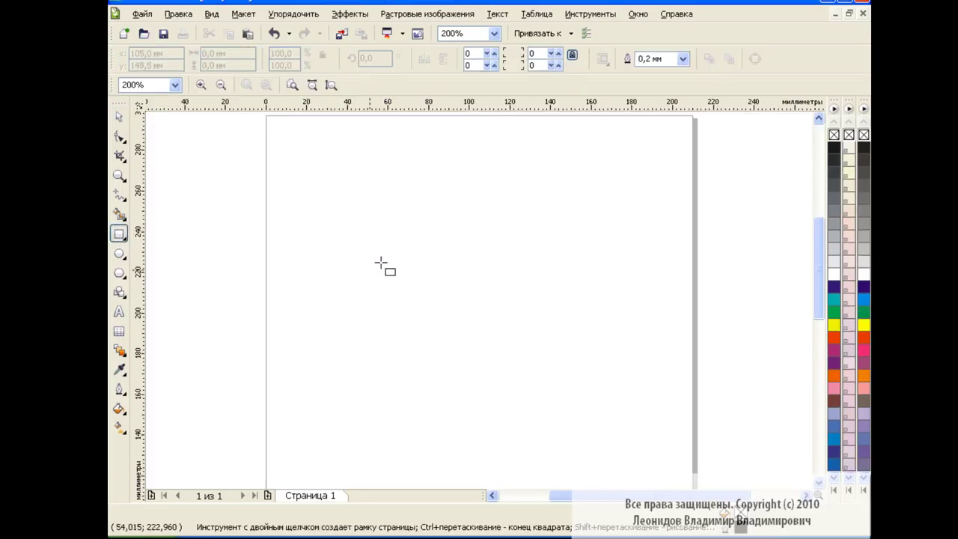
{"action": "left_click_drag", "start_coordinate": [354, 209], "coordinate": [482, 260]}
{"action": "left_click_drag", "start_coordinate": [482, 187], "coordinate": [539, 353]}
{"action": "mouse_move", "coordinate": [400, 259]}
{"action": "left_mouse_down"}
{"action": "mouse_move", "coordinate": [488, 342]}
{"action": "mouse_move", "coordinate": [482, 323]}
{"action": "left_mouse_up"}
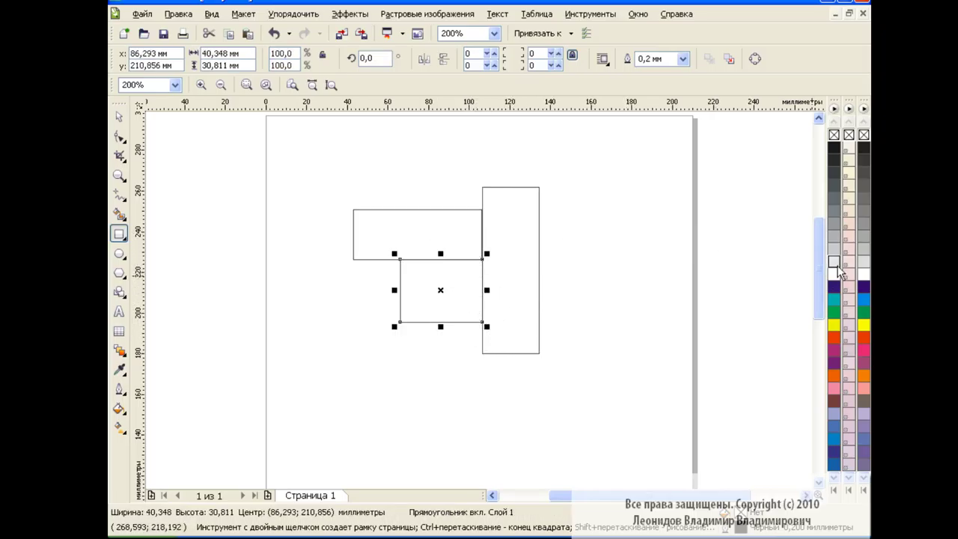
Step: Fill the small rectangle light grey, the tall dark grey, the wide medium grey, then select all three
{"action": "left_click", "coordinate": [833, 274]}
{"action": "left_click", "coordinate": [538, 226]}
{"action": "left_click", "coordinate": [833, 211]}
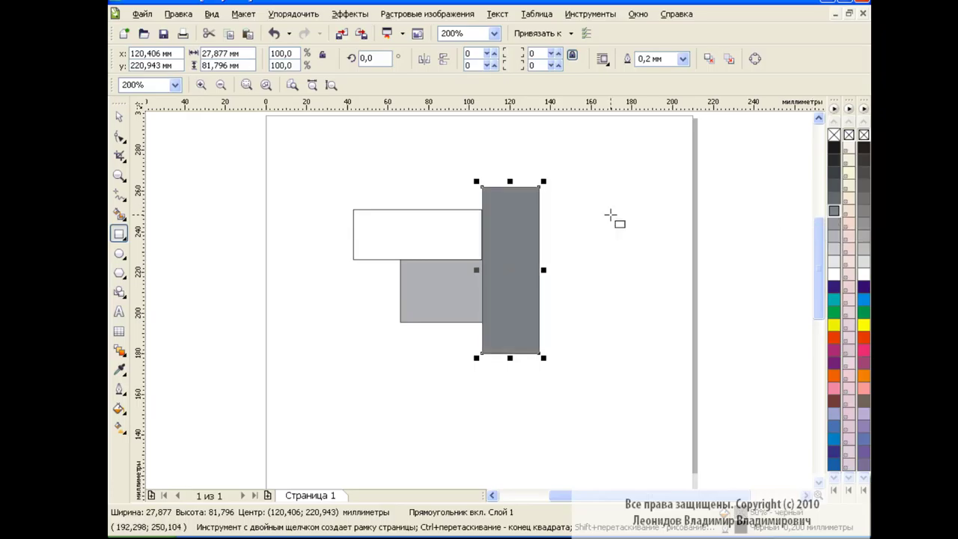
{"action": "left_click", "coordinate": [417, 235]}
{"action": "left_click", "coordinate": [833, 224]}
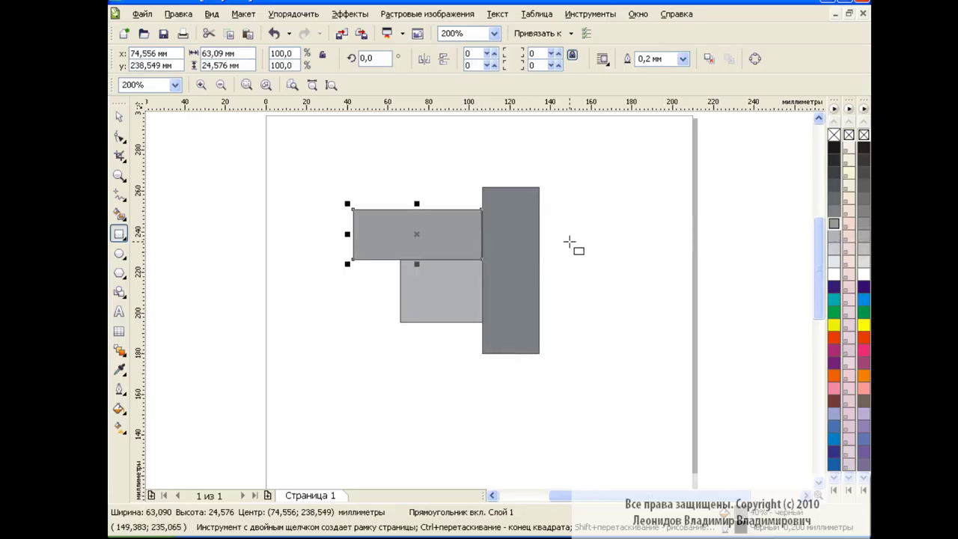
{"action": "left_click", "coordinate": [119, 116]}
{"action": "left_click_drag", "start_coordinate": [320, 176], "coordinate": [589, 387]}
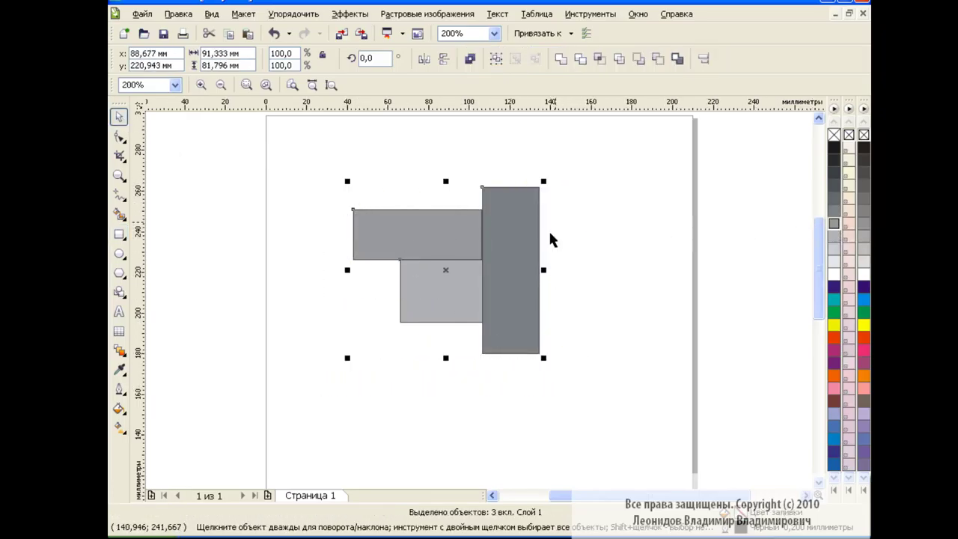
Step: Group the three rectangles and flatten them with a perspective effect by dragging its corners
{"action": "key", "text": "ctrl+g"}
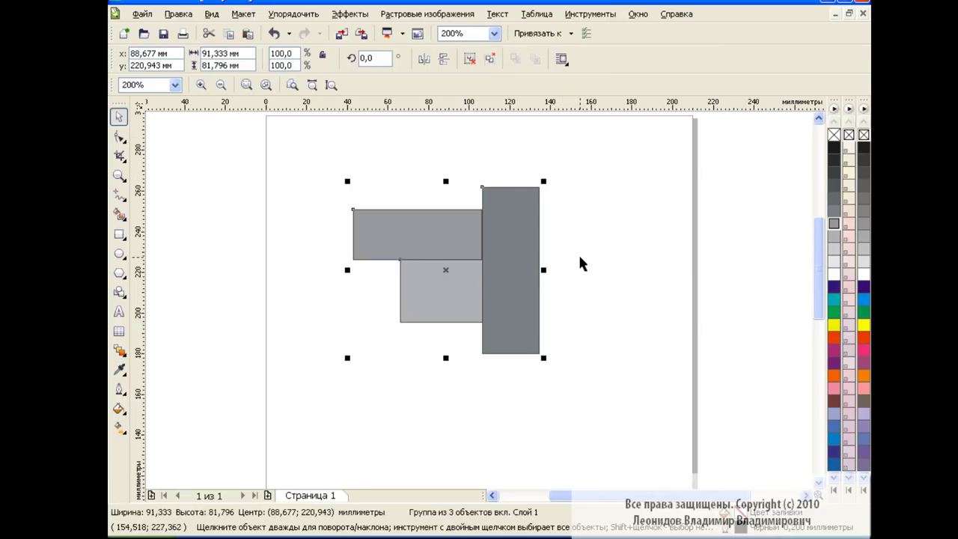
{"action": "left_click", "coordinate": [349, 13]}
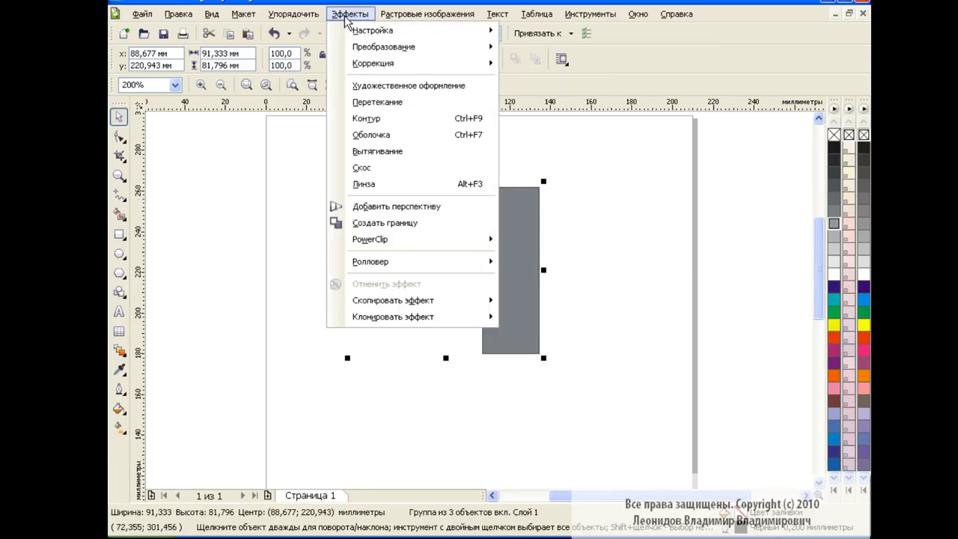
{"action": "left_click", "coordinate": [416, 206]}
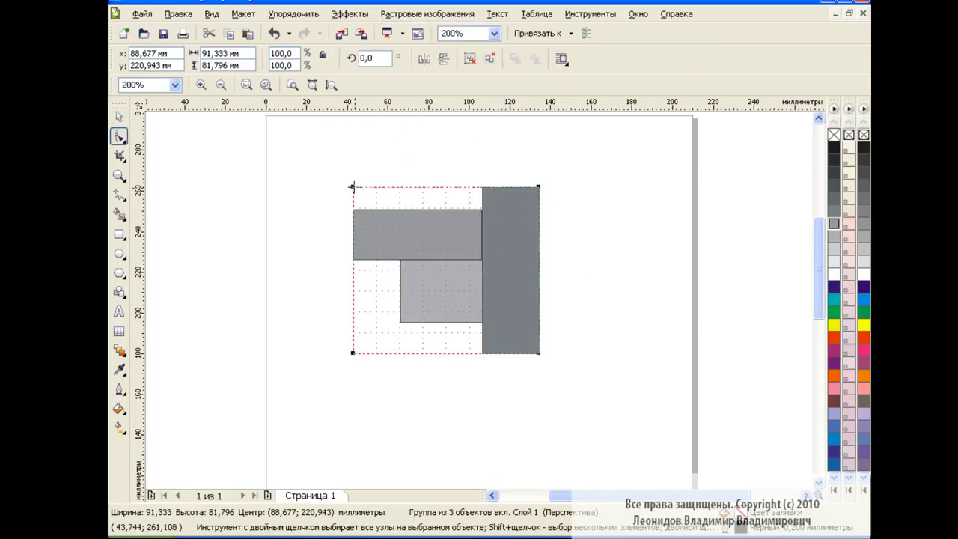
{"action": "left_click_drag", "start_coordinate": [353, 188], "coordinate": [324, 250]}
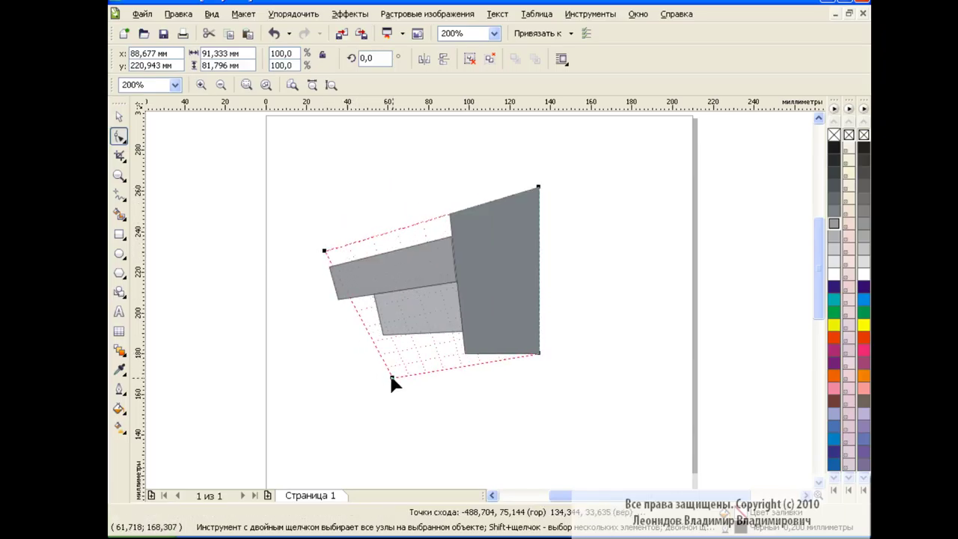
{"action": "left_click_drag", "start_coordinate": [352, 353], "coordinate": [394, 379]}
{"action": "left_click_drag", "start_coordinate": [538, 186], "coordinate": [444, 235]}
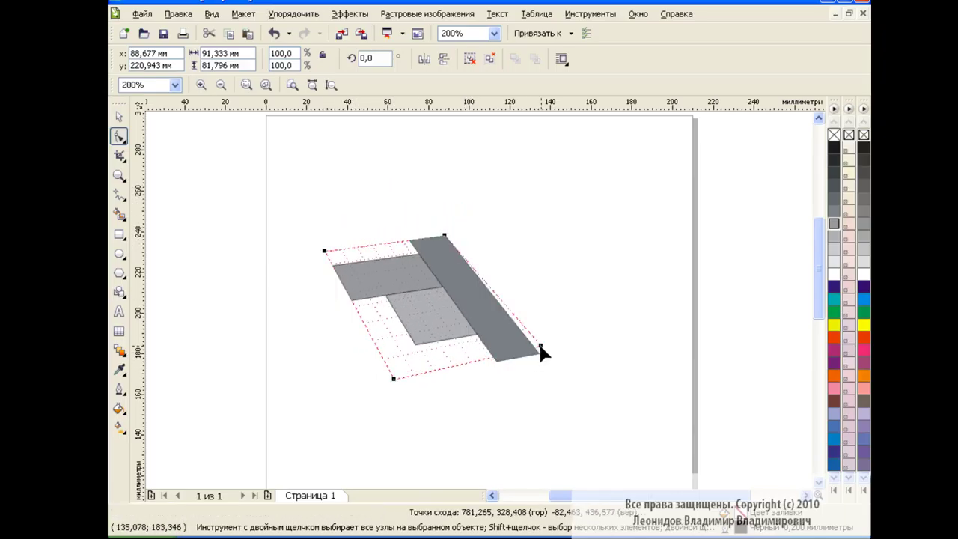
{"action": "left_click_drag", "start_coordinate": [539, 353], "coordinate": [581, 315]}
{"action": "left_click_drag", "start_coordinate": [324, 250], "coordinate": [316, 268]}
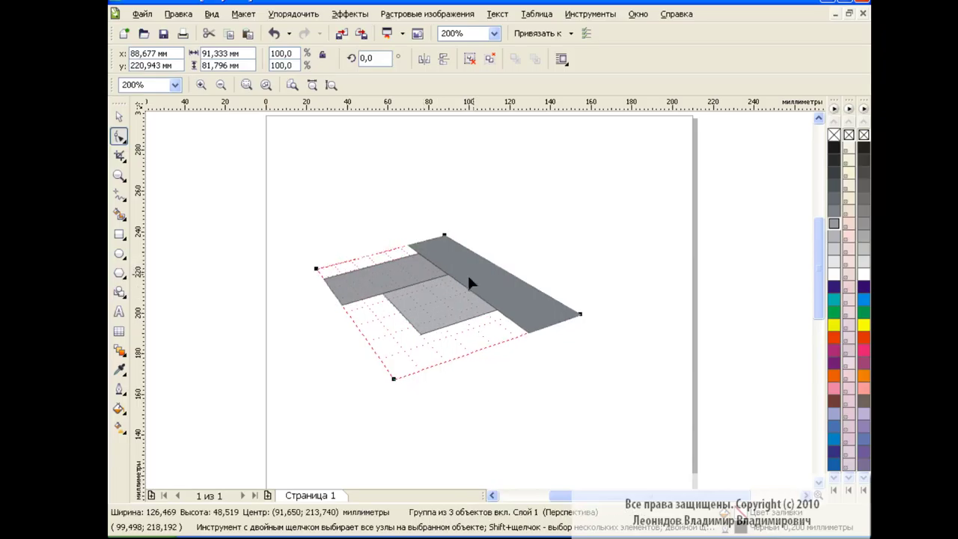
{"action": "left_click_drag", "start_coordinate": [580, 314], "coordinate": [575, 296]}
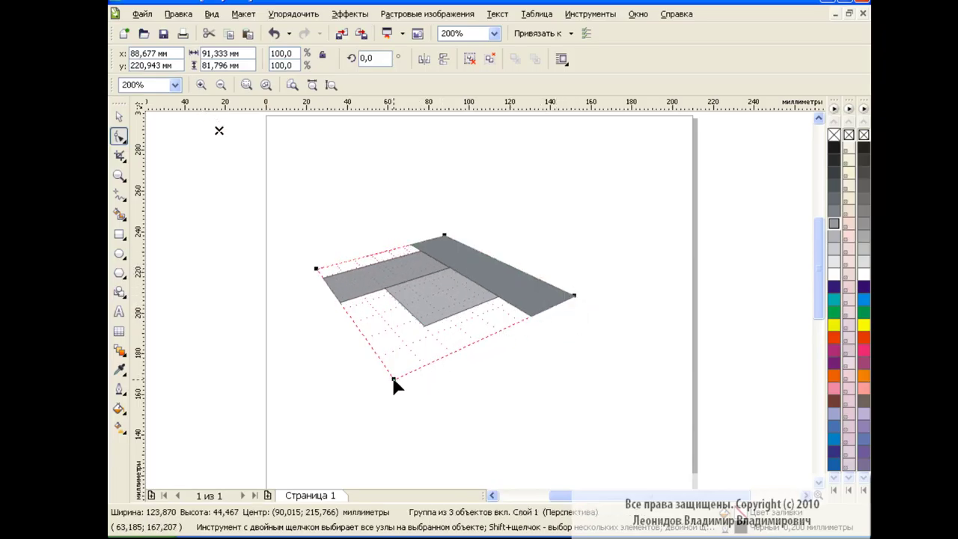
{"action": "left_click_drag", "start_coordinate": [395, 380], "coordinate": [406, 379]}
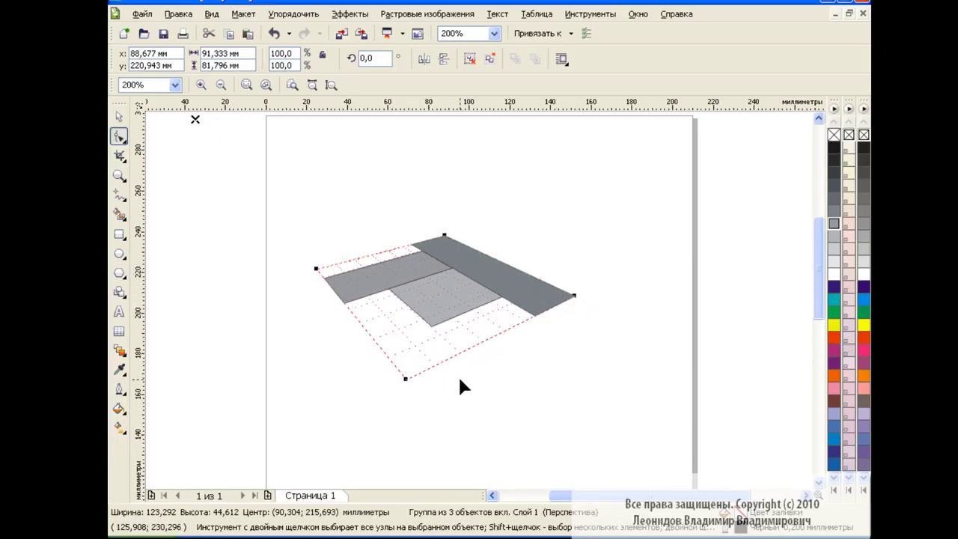
{"action": "key", "text": "space"}
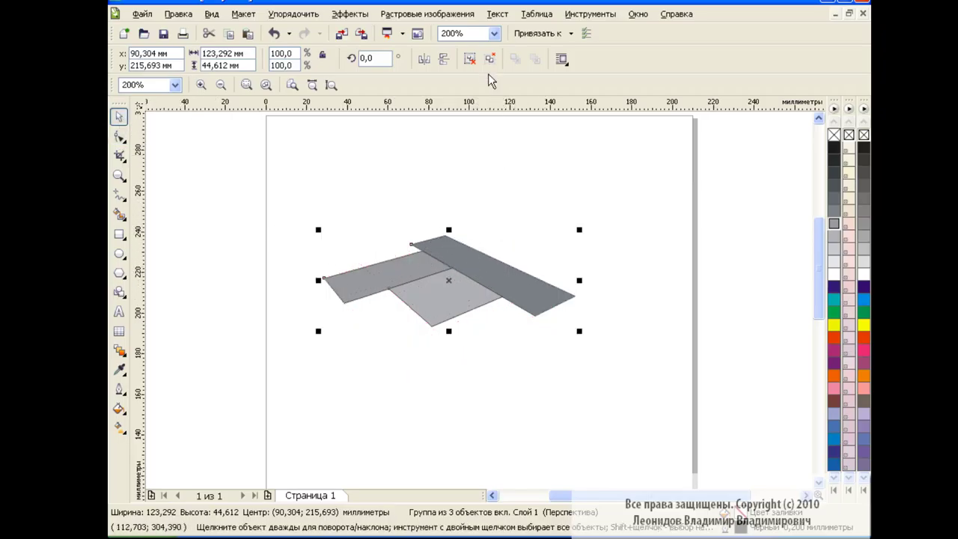
Step: Nudge the dark bar slightly upward
{"action": "left_click", "coordinate": [529, 201]}
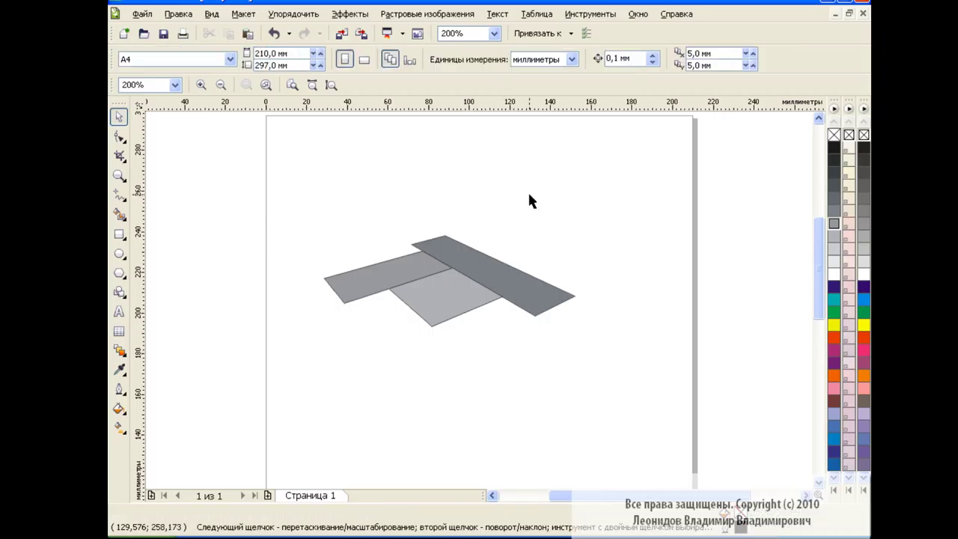
{"action": "left_click", "coordinate": [512, 271]}
{"action": "left_click_drag", "start_coordinate": [491, 267], "coordinate": [488, 260]}
Step: Shift the light grey shape down and extrude it downward into a 3D box
{"action": "left_click", "coordinate": [454, 289]}
{"action": "left_click_drag", "start_coordinate": [453, 289], "coordinate": [464, 300]}
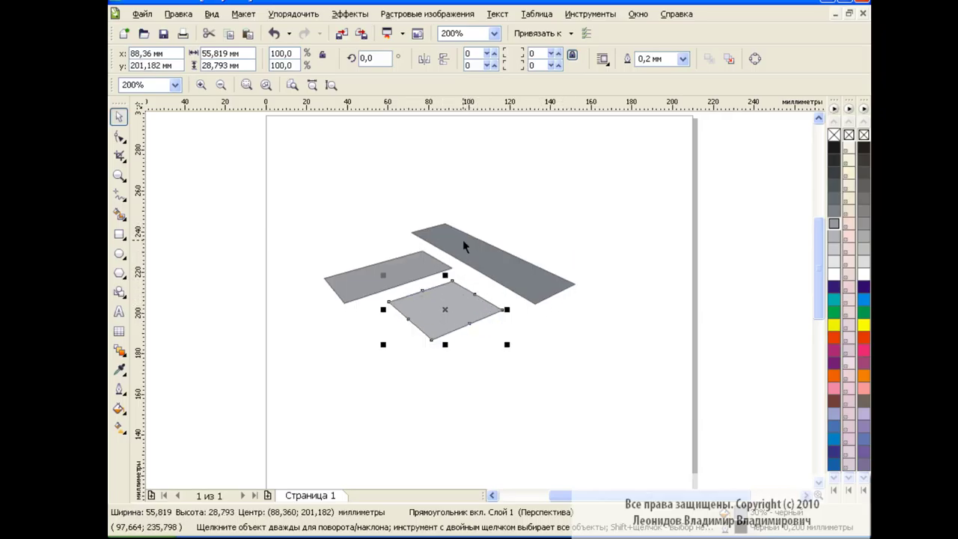
{"action": "left_click", "coordinate": [120, 350]}
{"action": "left_click", "coordinate": [203, 440]}
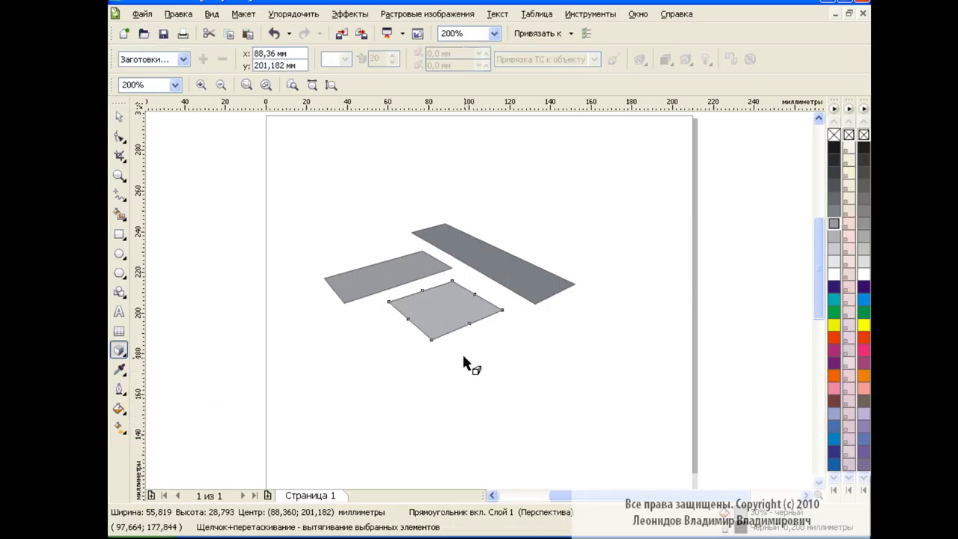
{"action": "left_click_drag", "start_coordinate": [817, 225], "coordinate": [814, 258]}
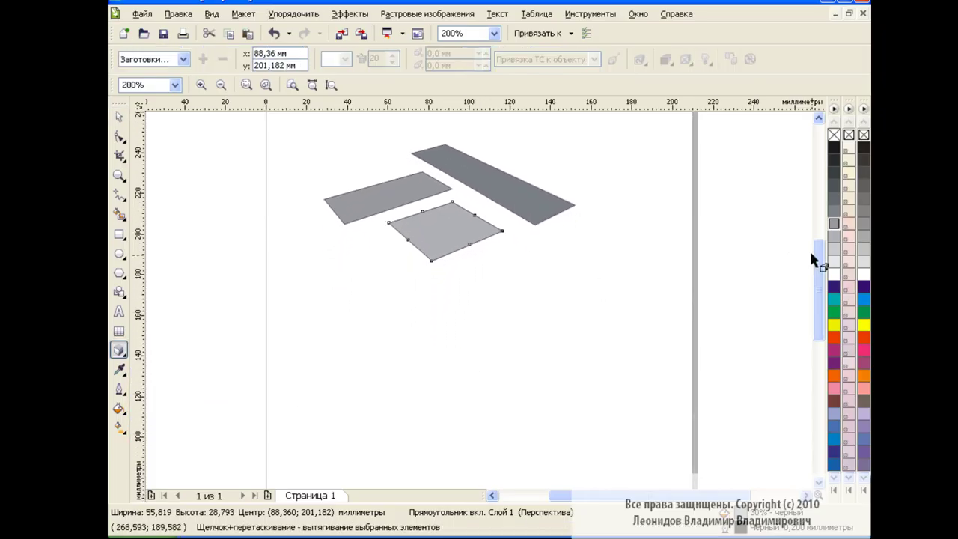
{"action": "left_click_drag", "start_coordinate": [441, 232], "coordinate": [444, 379]}
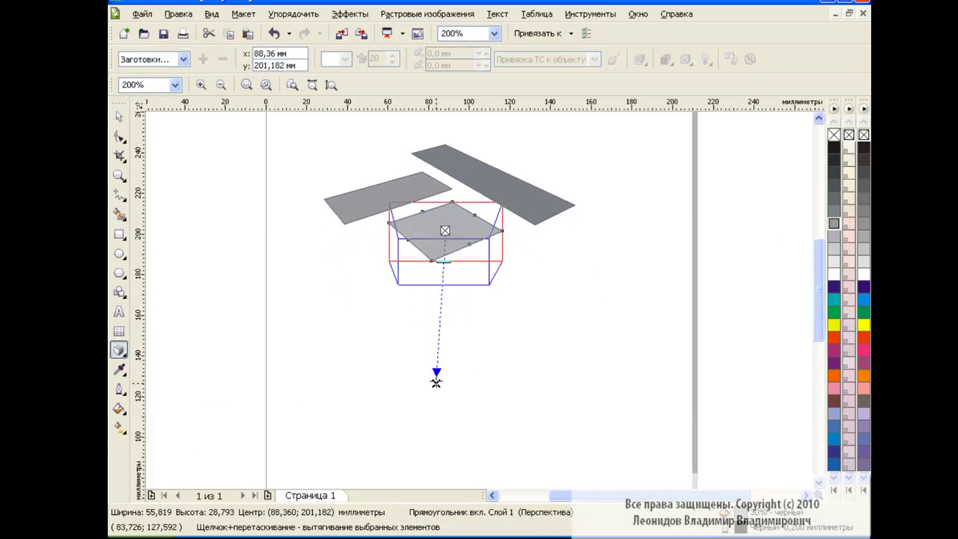
{"action": "left_click_drag", "start_coordinate": [445, 261], "coordinate": [445, 308]}
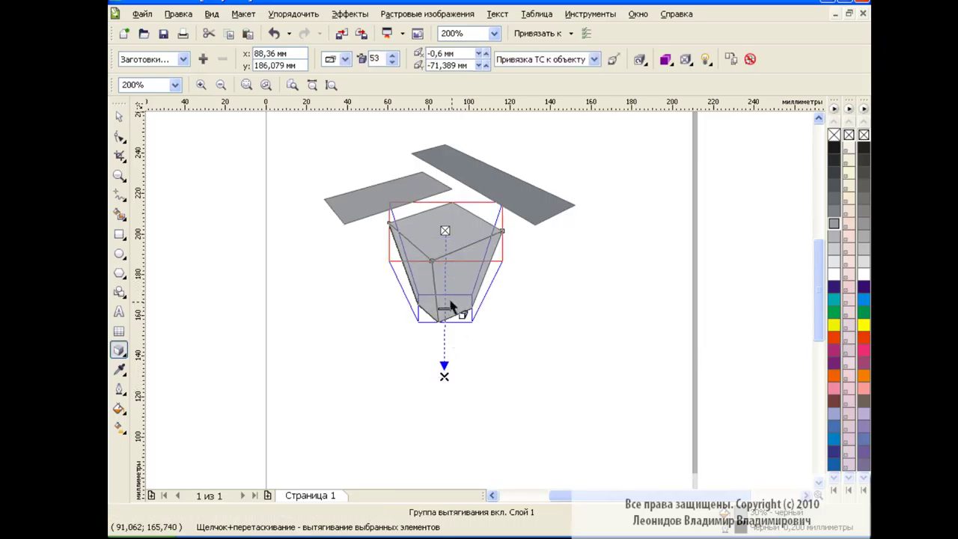
{"action": "left_click", "coordinate": [527, 262]}
Step: Extrude the dark bar downward, deepening it and shifting its vanishing point
{"action": "left_click", "coordinate": [511, 192]}
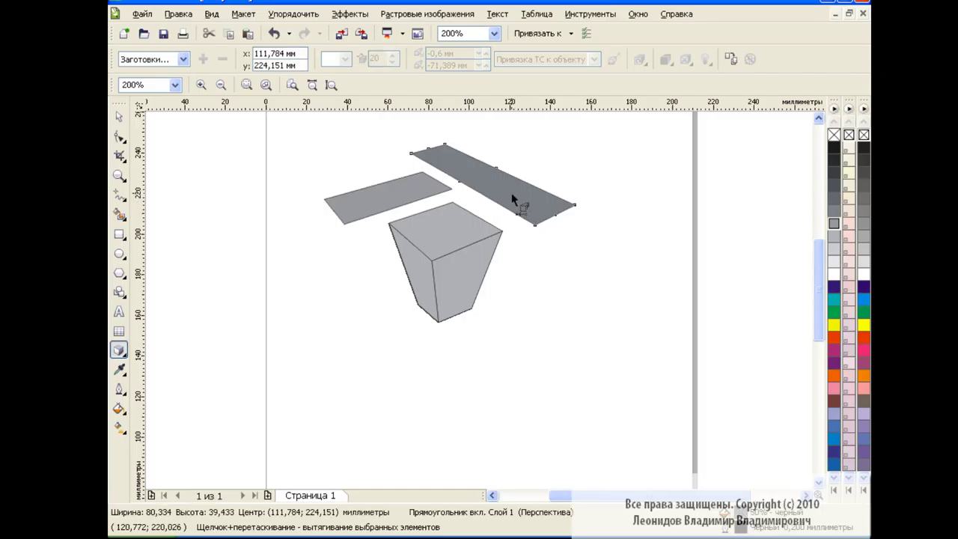
{"action": "mouse_move", "coordinate": [512, 192]}
{"action": "left_mouse_down"}
{"action": "mouse_move", "coordinate": [508, 243]}
{"action": "mouse_move", "coordinate": [479, 315]}
{"action": "left_mouse_up"}
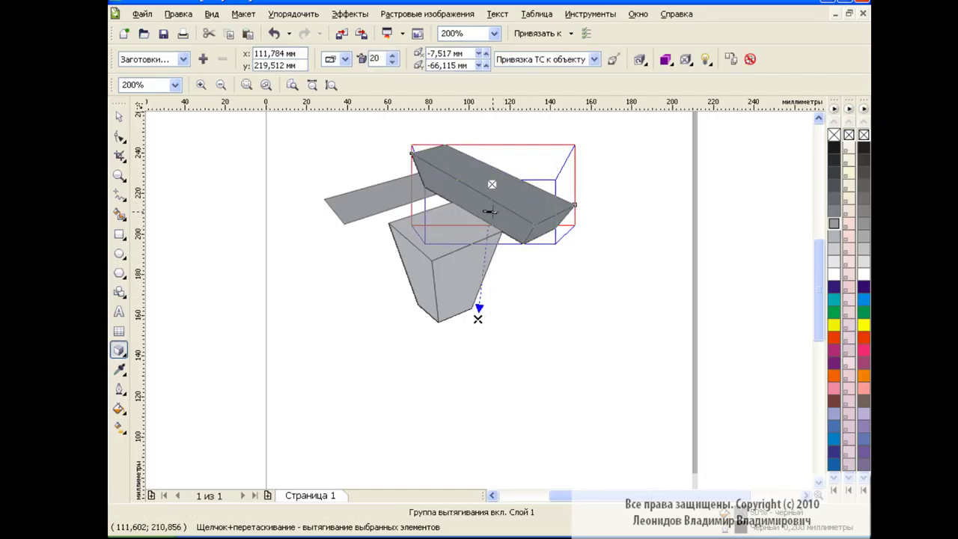
{"action": "left_click_drag", "start_coordinate": [488, 230], "coordinate": [481, 286]}
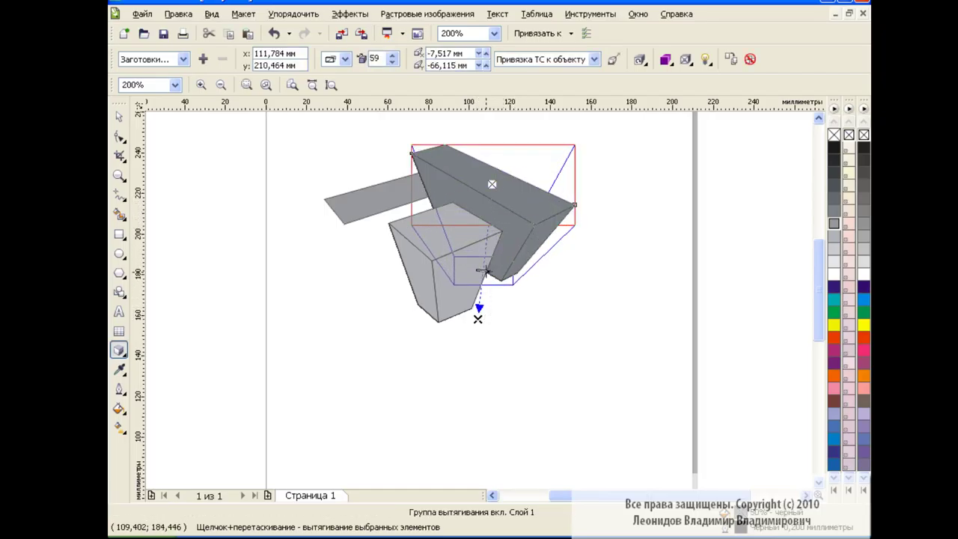
{"action": "left_click_drag", "start_coordinate": [478, 319], "coordinate": [458, 360]}
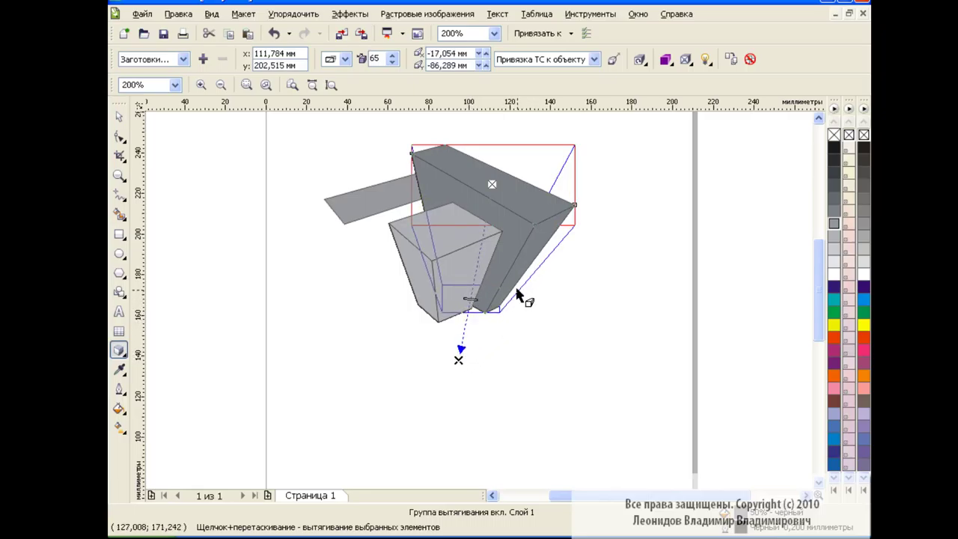
Step: Extrude the left grey bar downward into a block and deepen it
{"action": "left_click", "coordinate": [378, 206]}
{"action": "left_click_drag", "start_coordinate": [380, 207], "coordinate": [406, 338]}
{"action": "left_click_drag", "start_coordinate": [391, 225], "coordinate": [400, 296]}
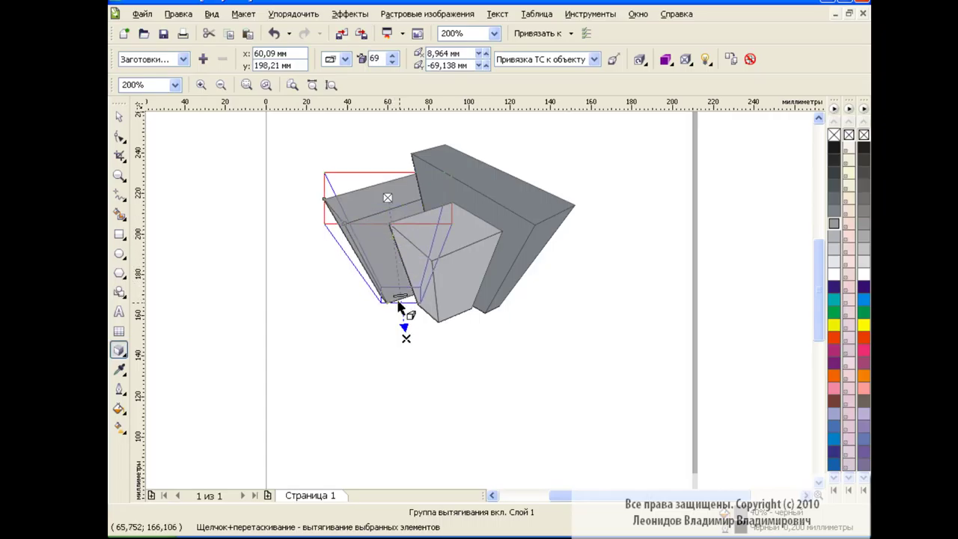
{"action": "left_click", "coordinate": [592, 330]}
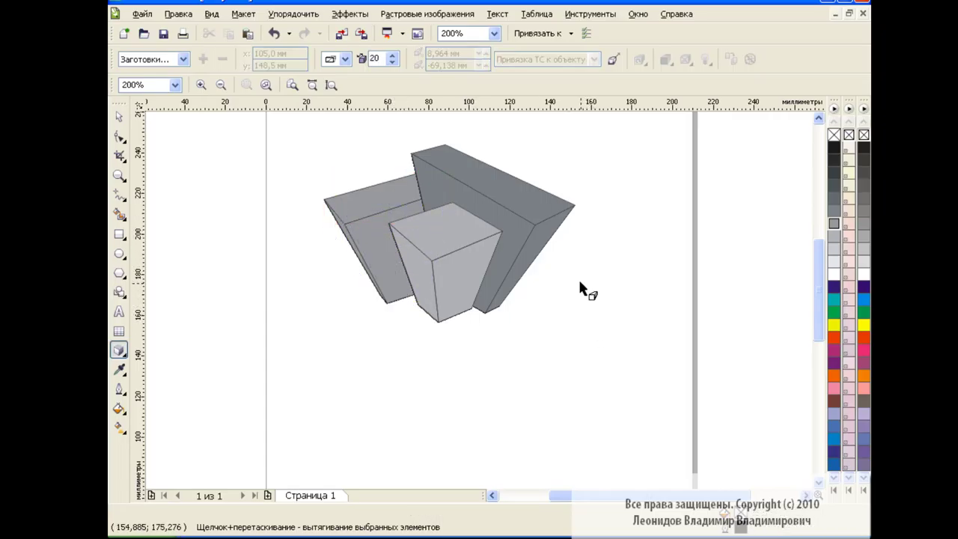
{"action": "key", "text": "space"}
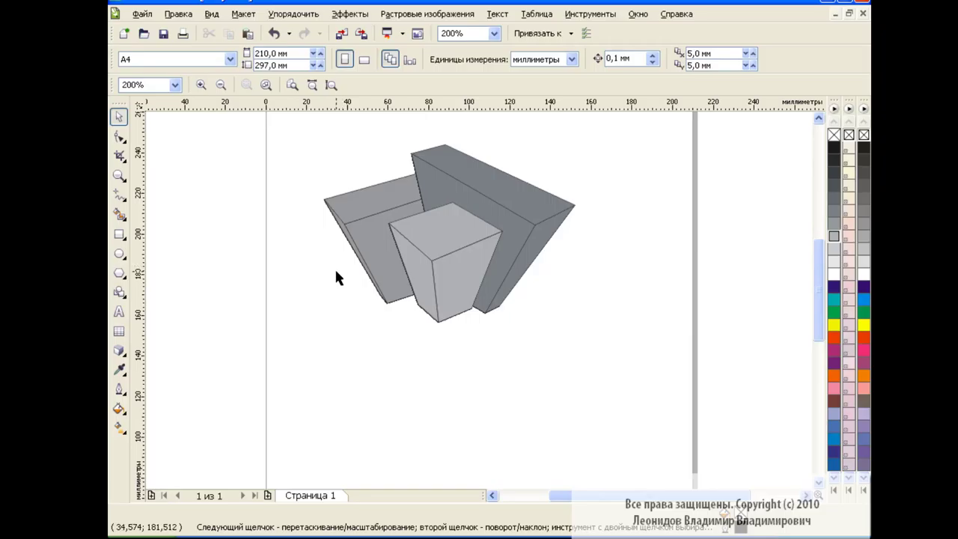
Step: Break the left extruded block apart and ungroup all its pieces
{"action": "left_click", "coordinate": [362, 208]}
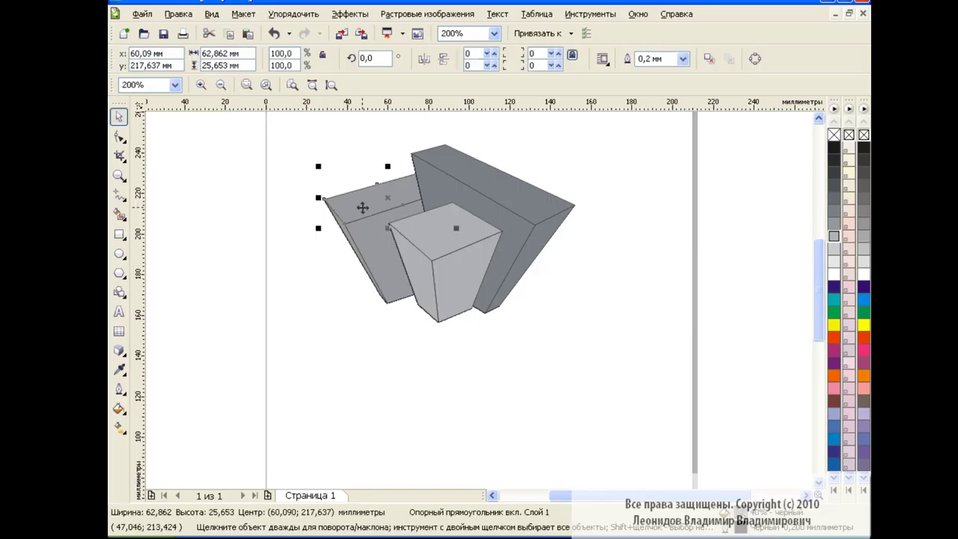
{"action": "left_click", "coordinate": [359, 235]}
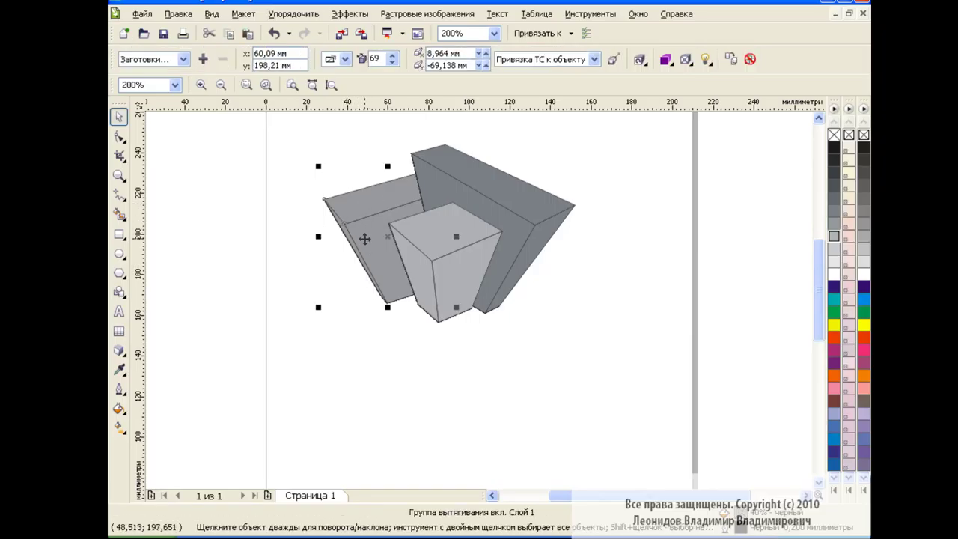
{"action": "left_click", "coordinate": [292, 13]}
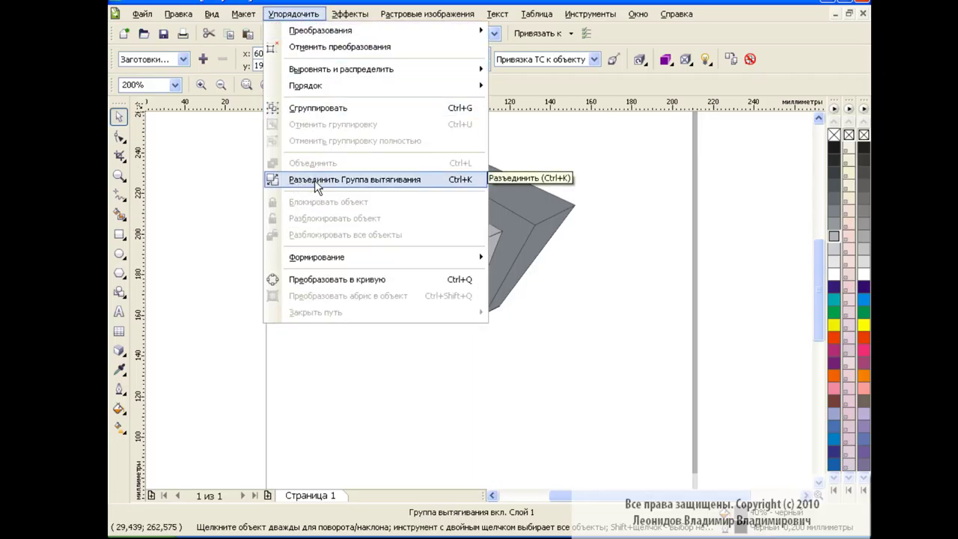
{"action": "left_click", "coordinate": [314, 181]}
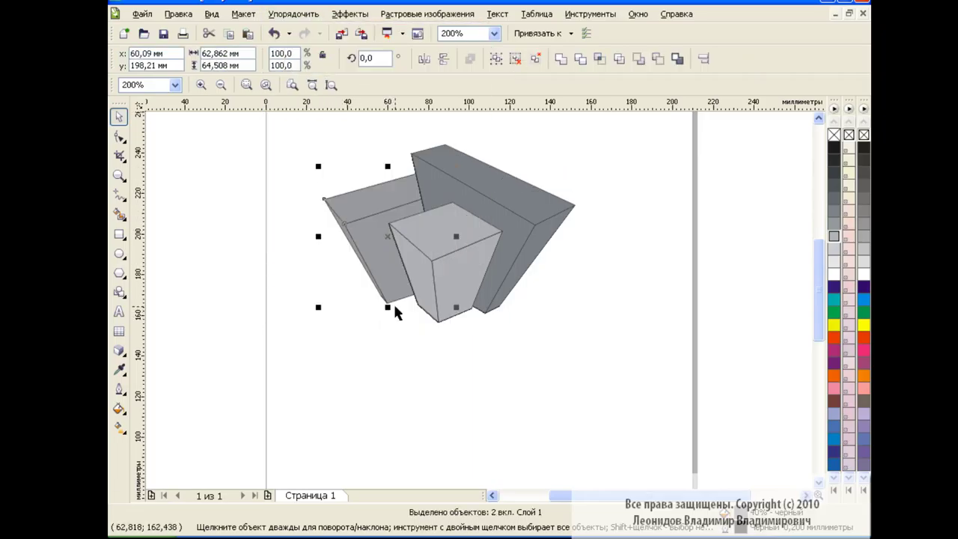
{"action": "left_click", "coordinate": [536, 60]}
Step: Test-move the top face and side strip to check separation, then undo the moves
{"action": "left_click", "coordinate": [397, 193]}
{"action": "left_click_drag", "start_coordinate": [397, 192], "coordinate": [377, 177]}
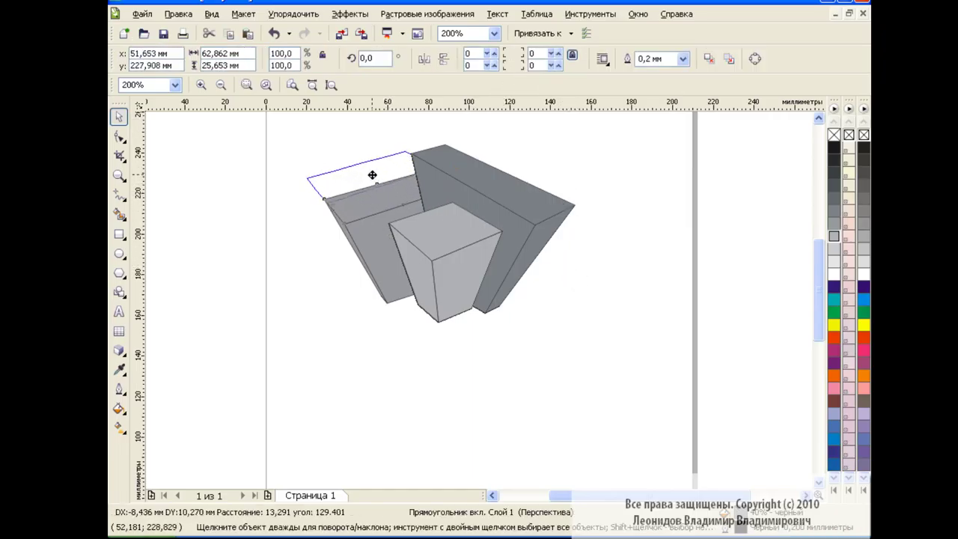
{"action": "left_click", "coordinate": [340, 225]}
{"action": "mouse_move", "coordinate": [352, 248]}
{"action": "left_mouse_down"}
{"action": "mouse_move", "coordinate": [325, 252]}
{"action": "mouse_move", "coordinate": [390, 250]}
{"action": "left_mouse_up"}
{"action": "left_click", "coordinate": [377, 242]}
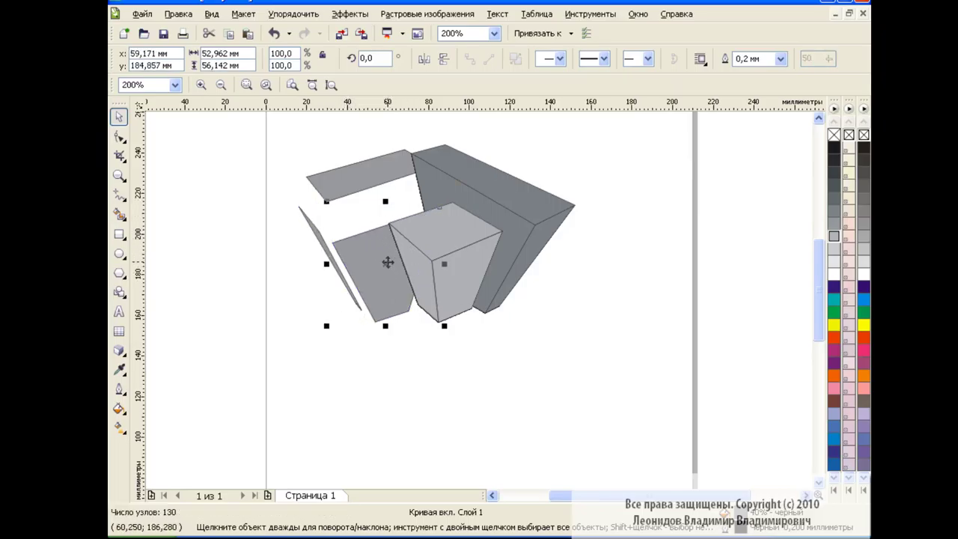
{"action": "left_click", "coordinate": [274, 33]}
{"action": "left_click", "coordinate": [274, 33]}
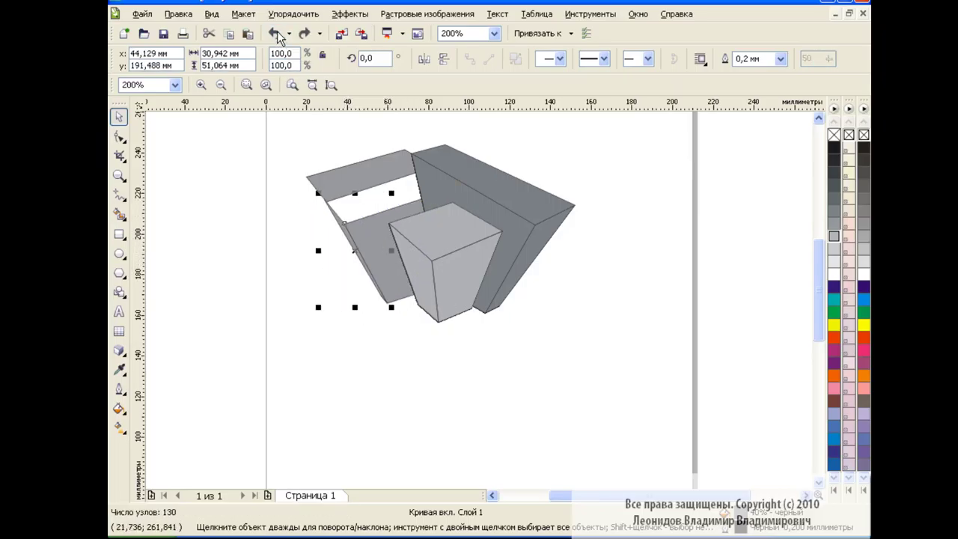
{"action": "left_click", "coordinate": [274, 33]}
Step: Open the Uniform Fill settings for the thin left side face
{"action": "left_click", "coordinate": [348, 241]}
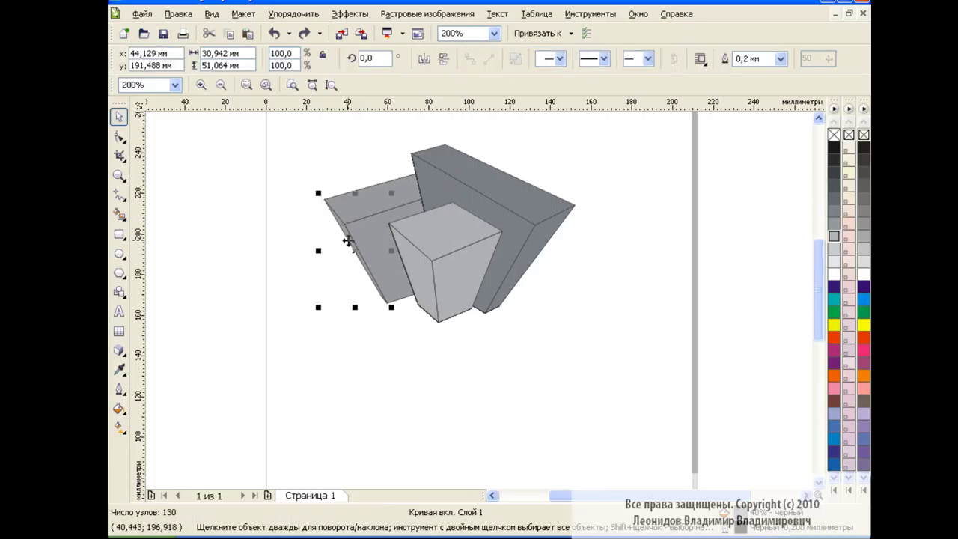
{"action": "left_click", "coordinate": [119, 408]}
{"action": "left_click", "coordinate": [204, 417]}
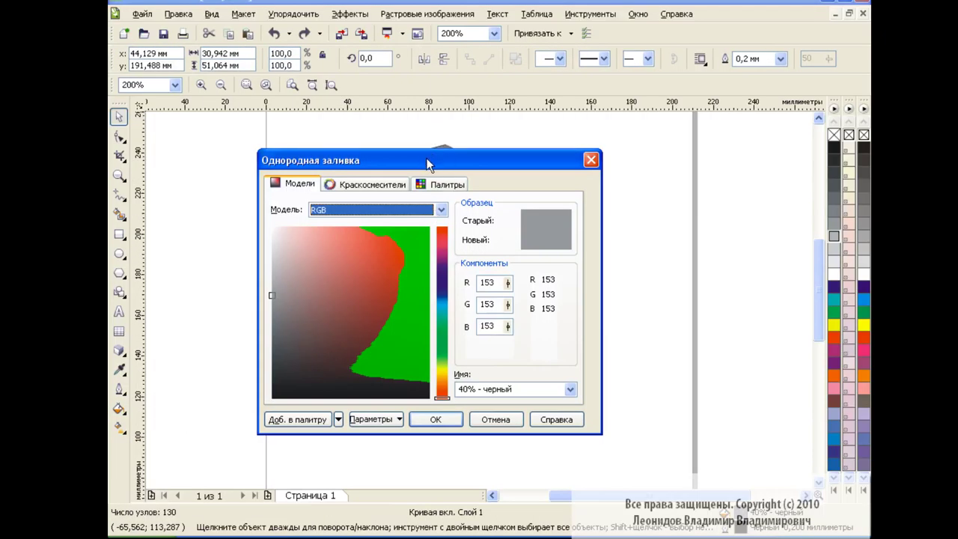
Step: Fill the narrow side face pale yellow (CMYK C5 M9 Y64 K0)
{"action": "left_click_drag", "start_coordinate": [428, 165], "coordinate": [612, 163]}
{"action": "left_click", "coordinate": [625, 208]}
{"action": "left_click", "coordinate": [539, 227]}
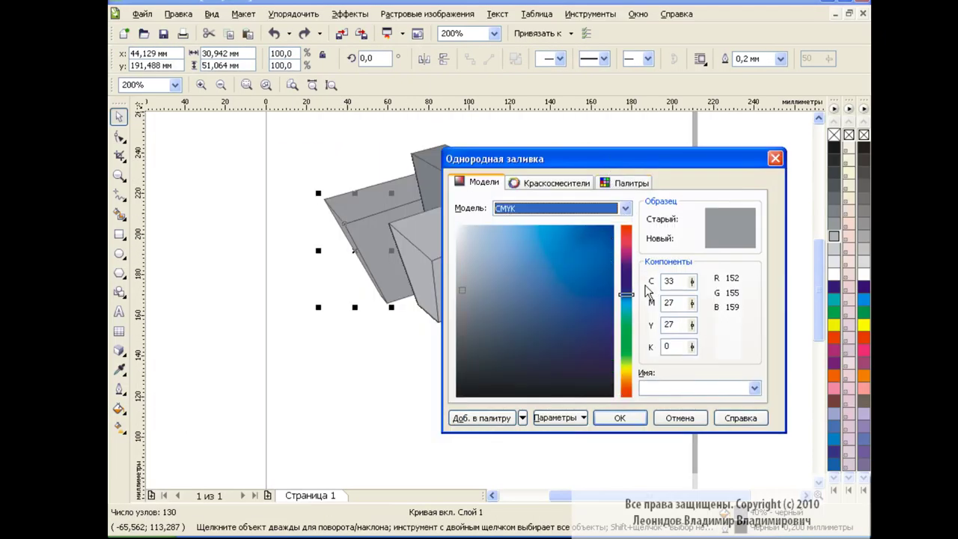
{"action": "left_click_drag", "start_coordinate": [626, 365], "coordinate": [626, 372]}
{"action": "left_click_drag", "start_coordinate": [515, 237], "coordinate": [538, 242]}
{"action": "left_click", "coordinate": [619, 416]}
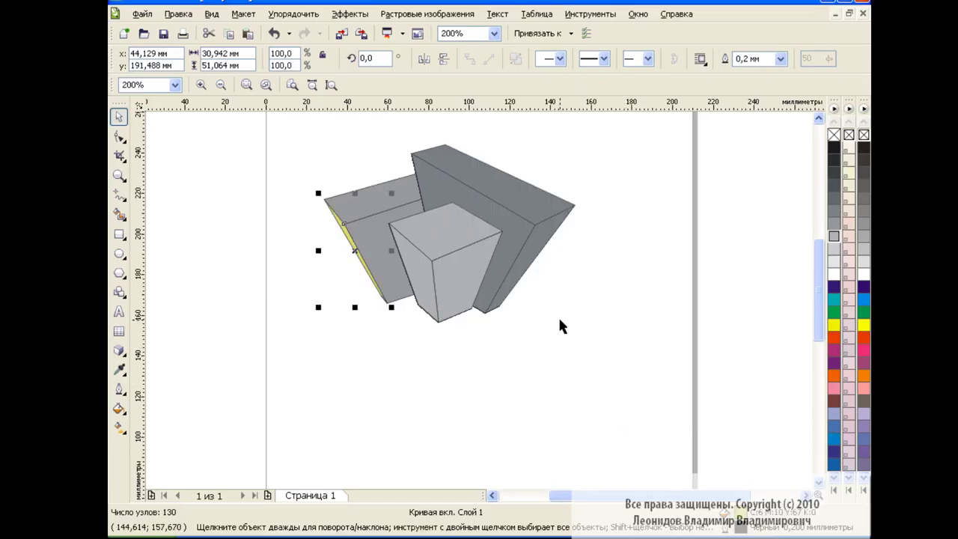
{"action": "left_click", "coordinate": [398, 276]}
Step: Start a custom fountain fill with a light yellow CMYK start colour
{"action": "left_click", "coordinate": [119, 409]}
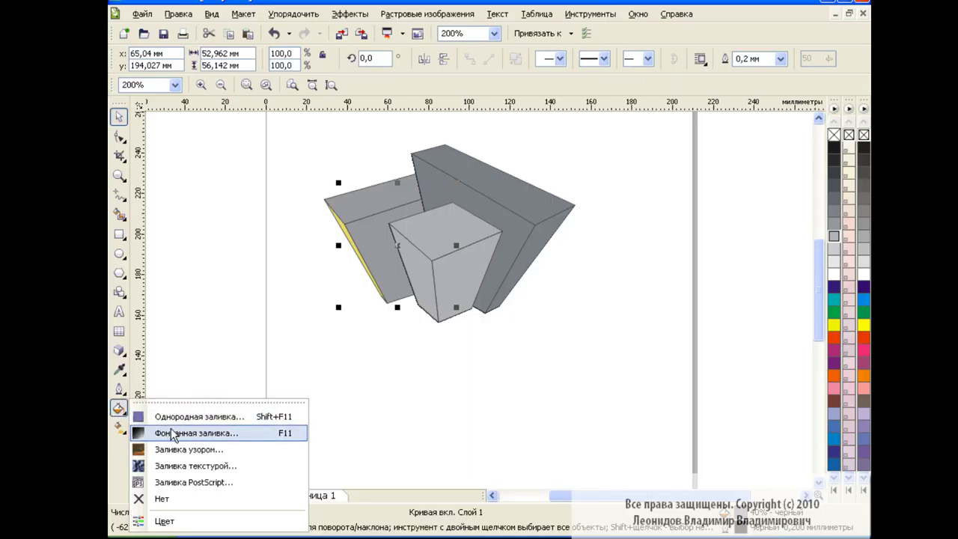
{"action": "left_click", "coordinate": [176, 432]}
{"action": "left_click_drag", "start_coordinate": [436, 129], "coordinate": [509, 157]}
{"action": "left_click", "coordinate": [503, 286]}
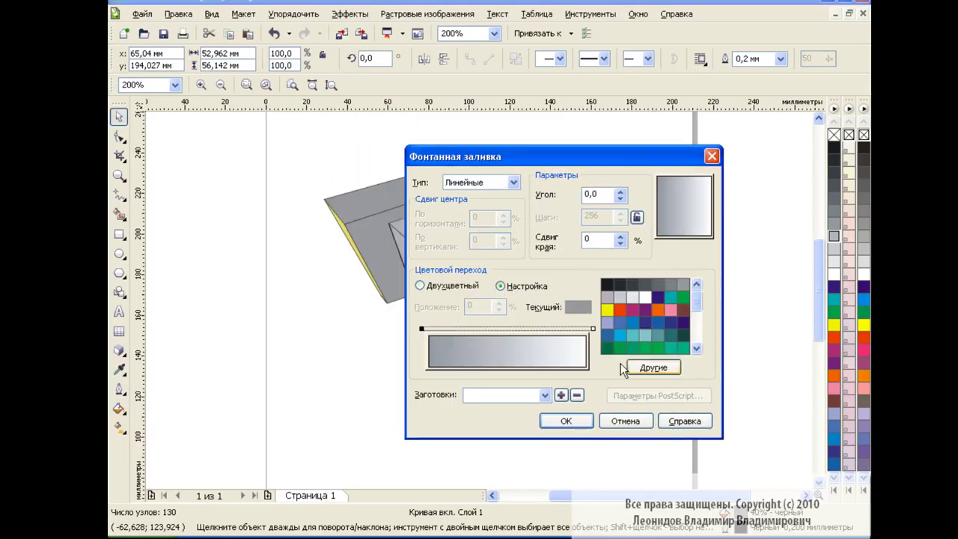
{"action": "left_click", "coordinate": [652, 368]}
{"action": "left_click", "coordinate": [625, 208]}
{"action": "left_click", "coordinate": [615, 232]}
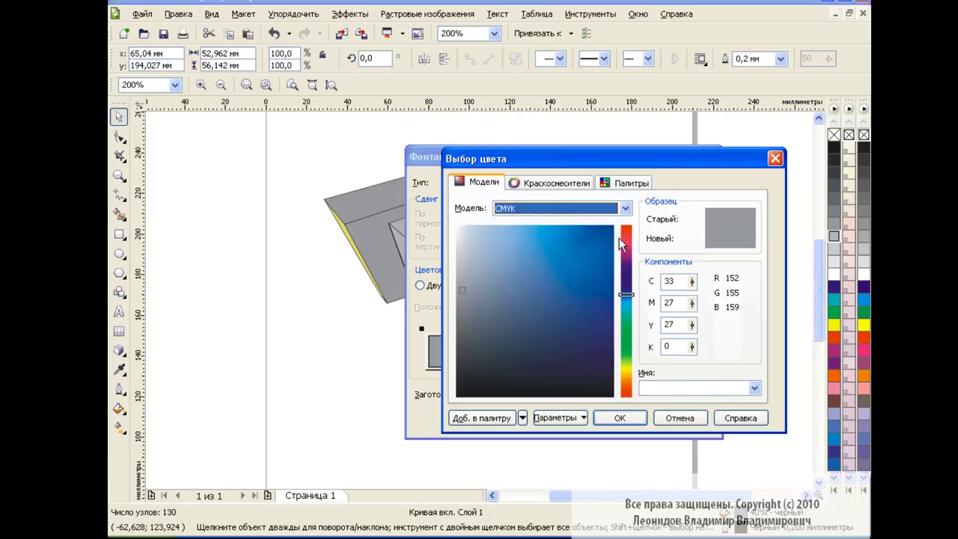
{"action": "left_click_drag", "start_coordinate": [630, 298], "coordinate": [631, 369]}
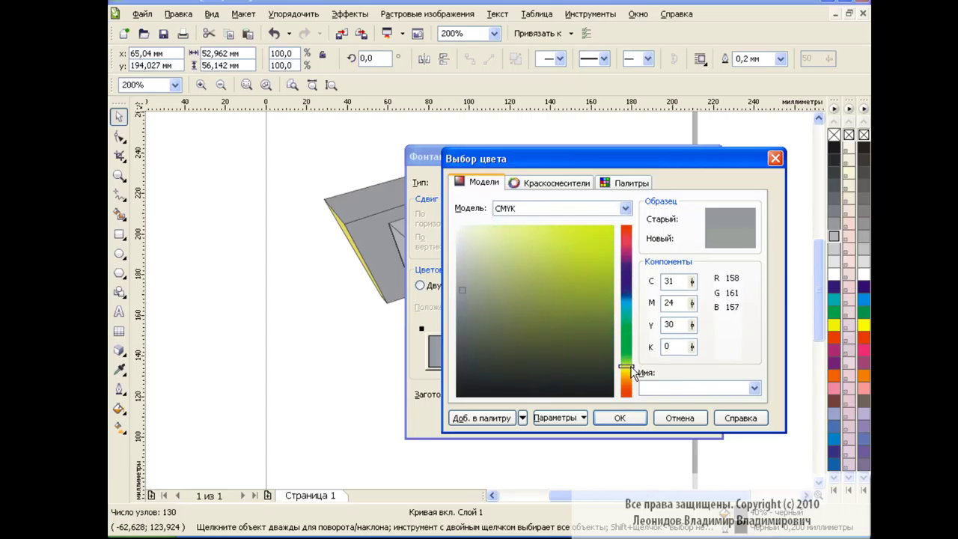
{"action": "left_click", "coordinate": [516, 233]}
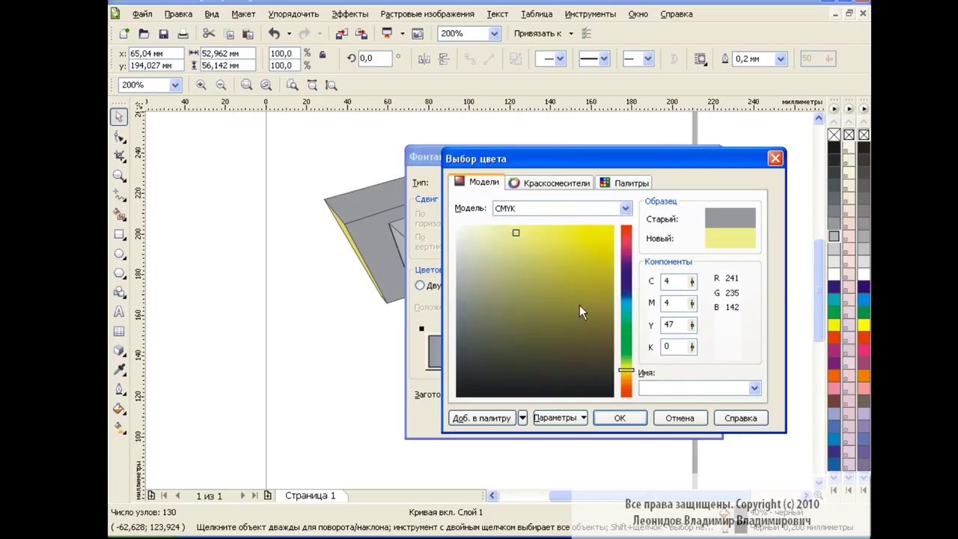
{"action": "left_click", "coordinate": [620, 418]}
Step: Set the gradient's end colour to orange and its angle to -90, then apply it
{"action": "left_click", "coordinate": [563, 328]}
{"action": "left_click", "coordinate": [652, 368]}
{"action": "left_click_drag", "start_coordinate": [631, 306], "coordinate": [633, 390]}
{"action": "left_click", "coordinate": [597, 261]}
{"action": "left_click", "coordinate": [629, 419]}
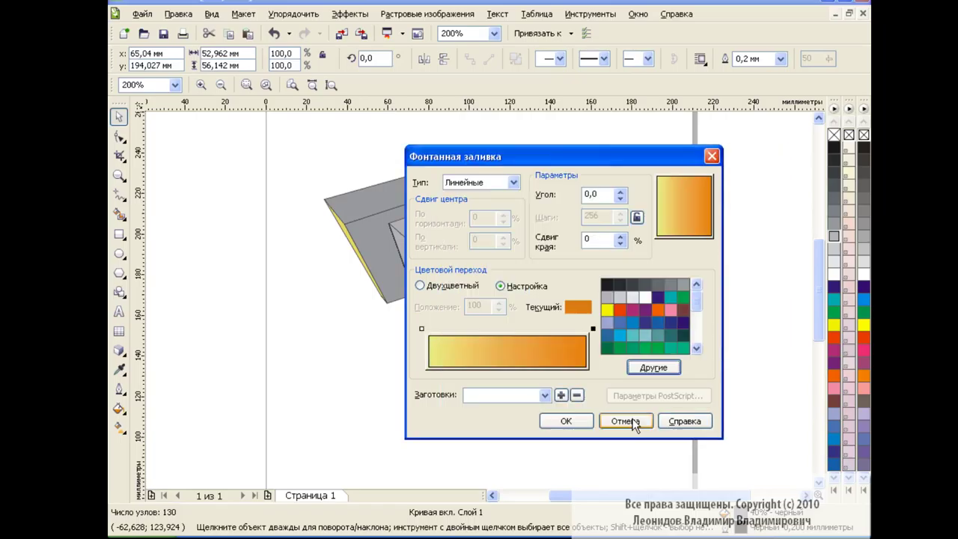
{"action": "left_click", "coordinate": [589, 194]}
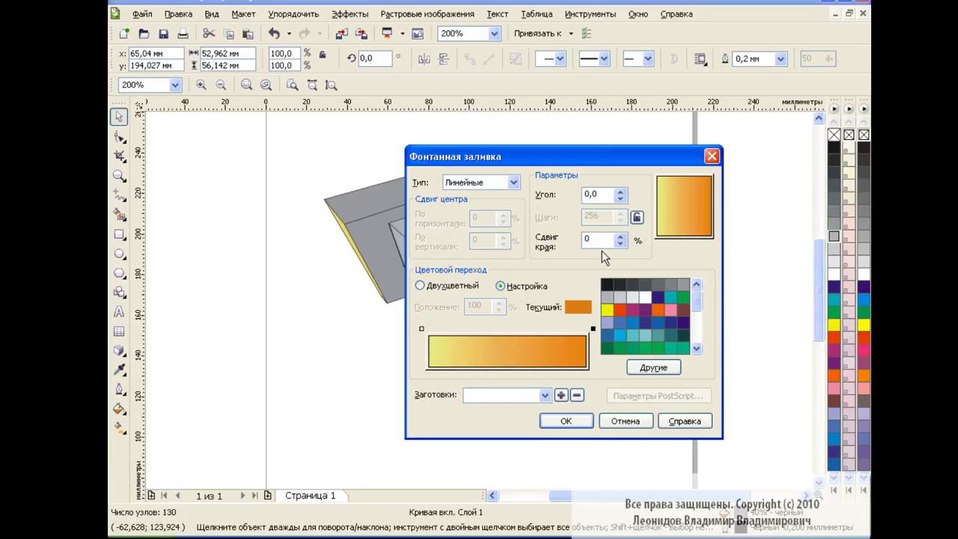
{"action": "type", "text": "-9"}
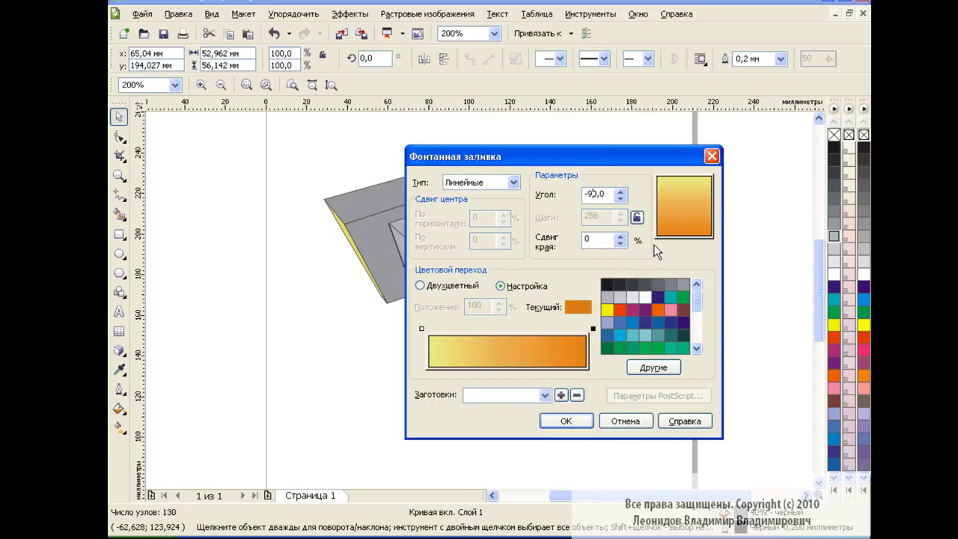
{"action": "left_click", "coordinate": [581, 423]}
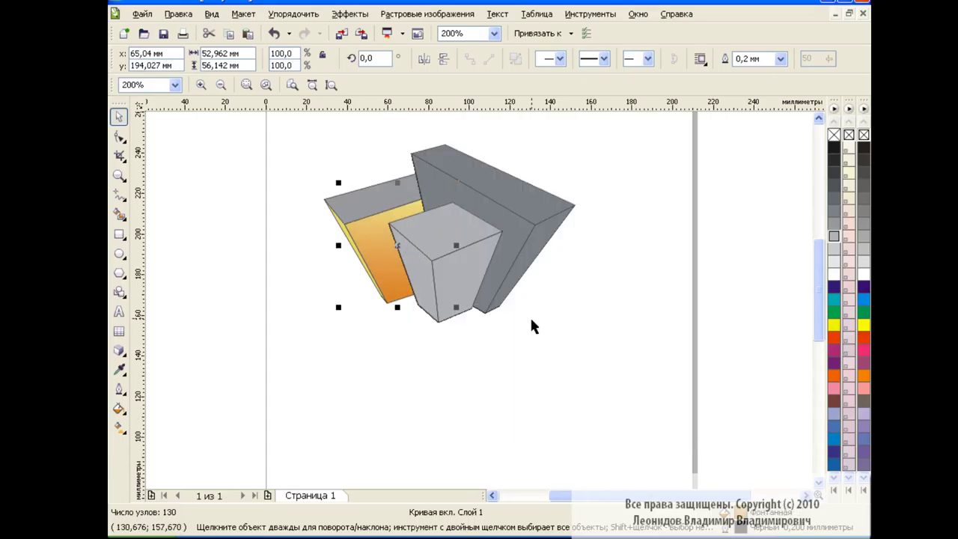
Step: Check the blocks' grey top faces by selecting them, then clear the selection
{"action": "left_click", "coordinate": [532, 318]}
{"action": "left_click", "coordinate": [506, 199]}
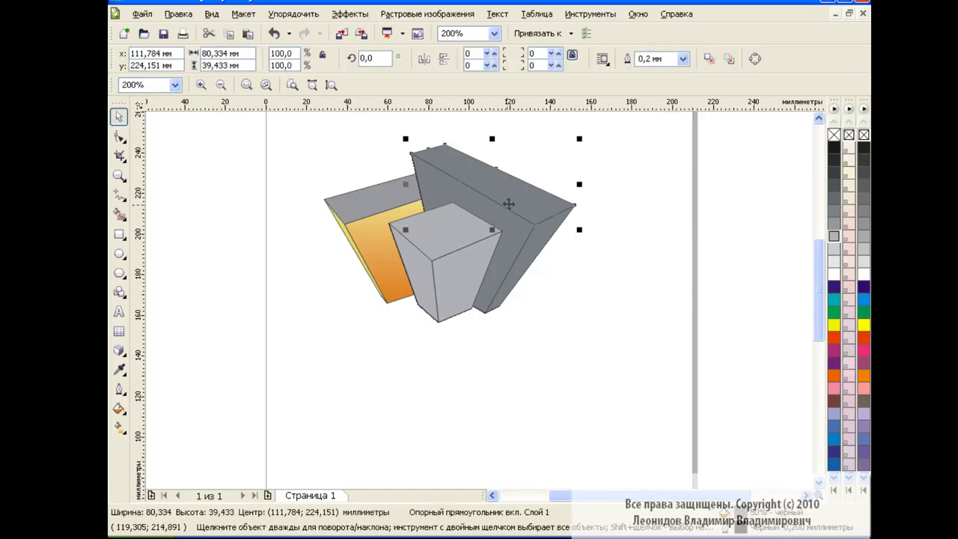
{"action": "left_click", "coordinate": [496, 238]}
{"action": "left_click", "coordinate": [568, 275]}
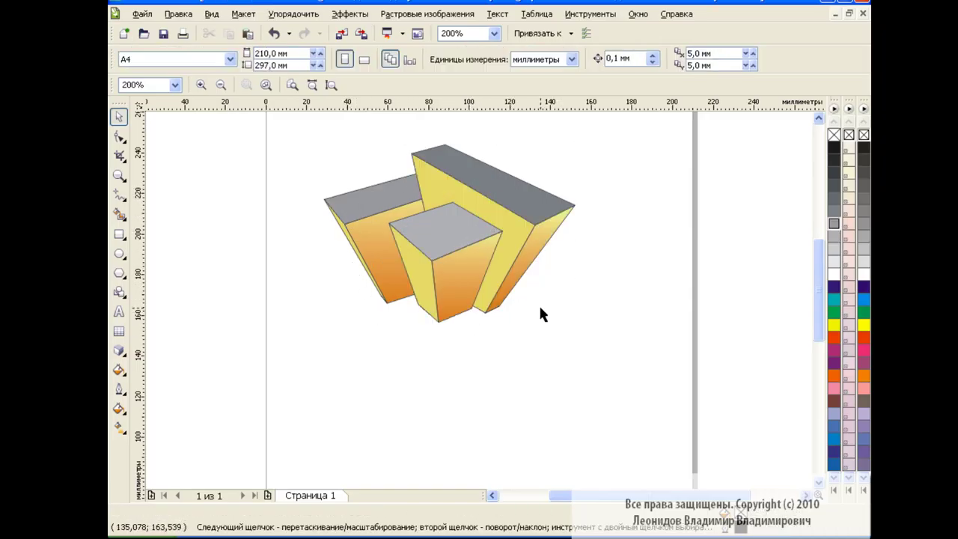
{"action": "left_click", "coordinate": [119, 233]}
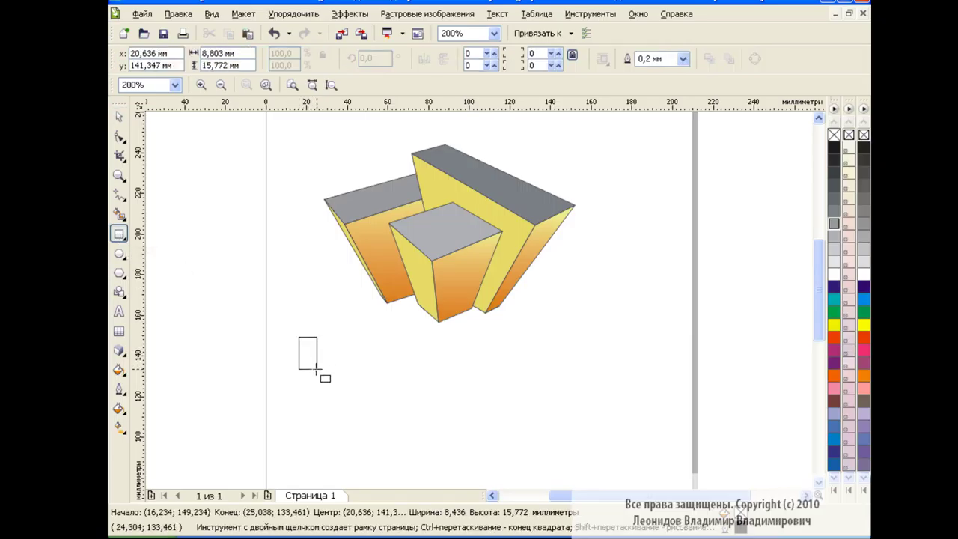
Step: Draw three window rectangles below the building, rounding the top corners by 90
{"action": "left_click_drag", "start_coordinate": [298, 337], "coordinate": [318, 367]}
{"action": "left_click_drag", "start_coordinate": [411, 338], "coordinate": [420, 374]}
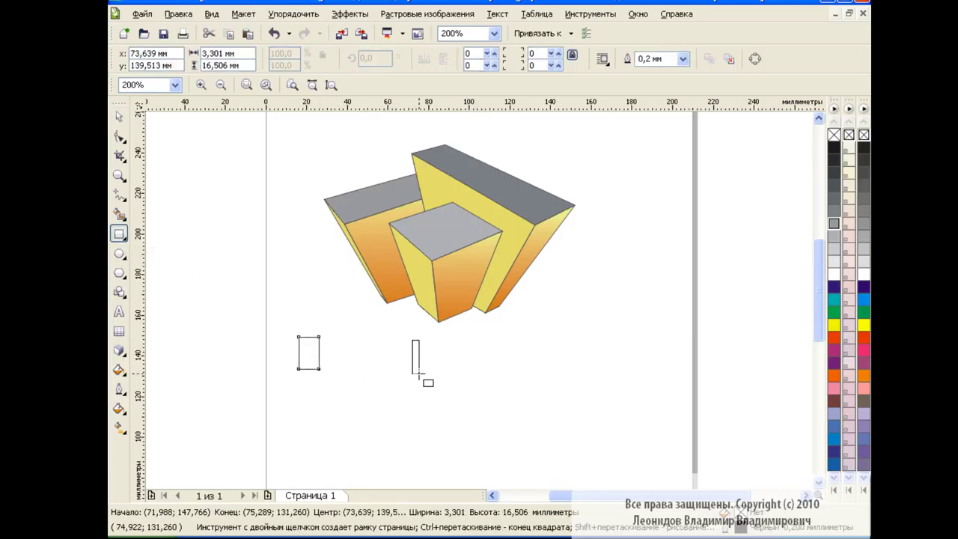
{"action": "left_click_drag", "start_coordinate": [514, 339], "coordinate": [533, 381]}
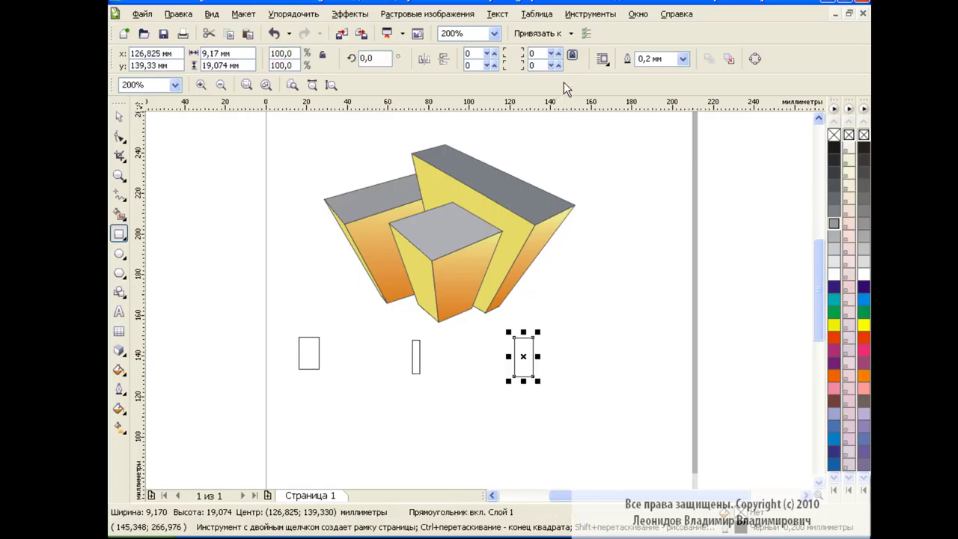
{"action": "type", "text": "90"}
{"action": "key", "text": "Return"}
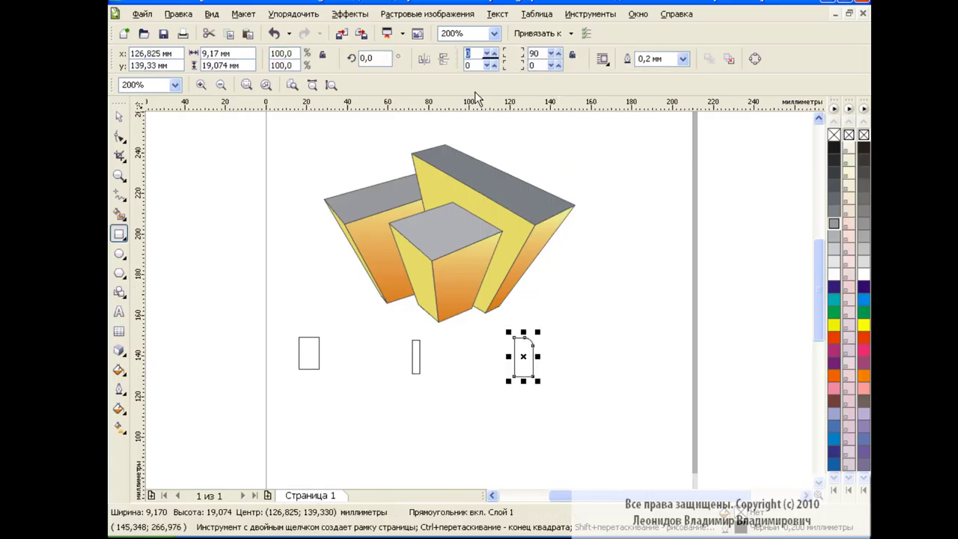
Step: At 400% zoom, stack copies of the arched window into a column of four
{"action": "left_click", "coordinate": [494, 33]}
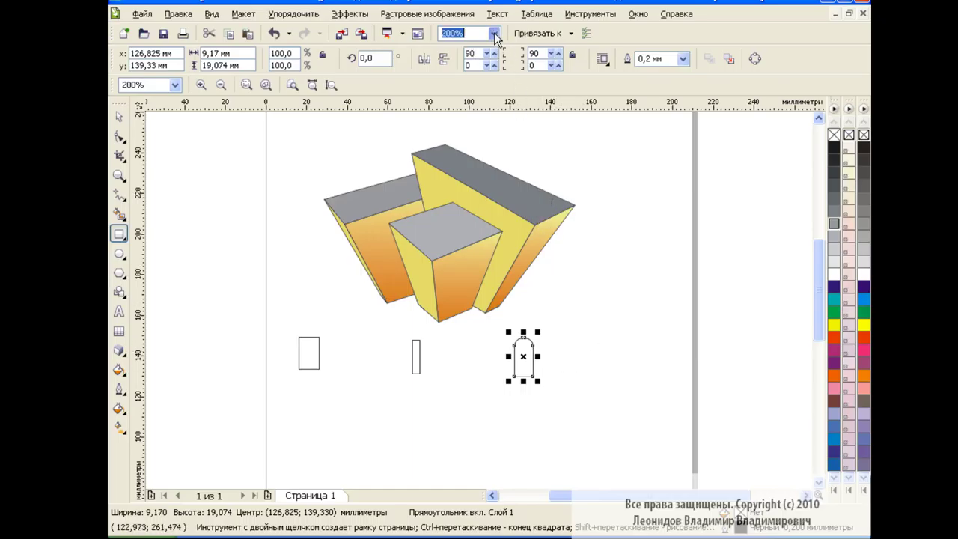
{"action": "left_click", "coordinate": [456, 154]}
{"action": "scroll", "coordinate": [808, 308], "scroll_direction": "down", "scroll_amount": 3}
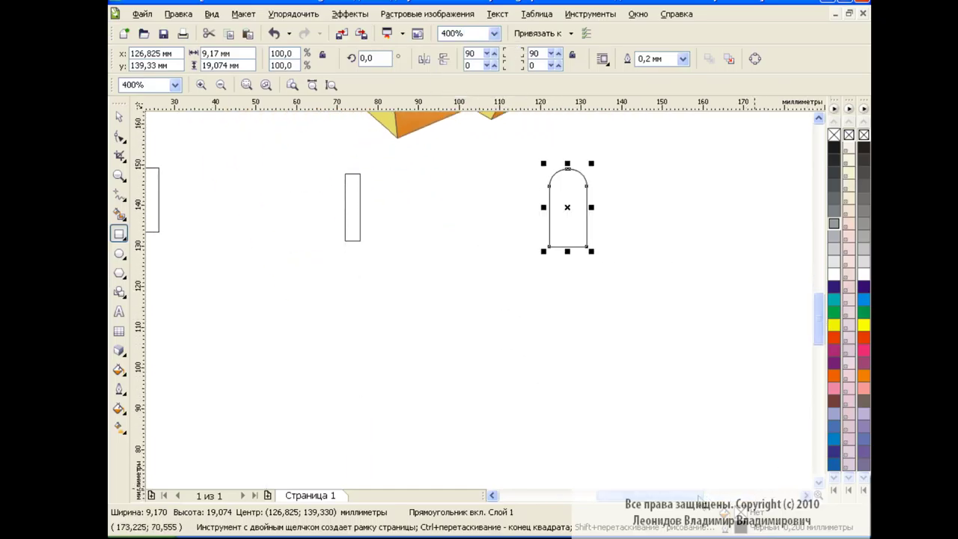
{"action": "scroll", "coordinate": [577, 363], "scroll_direction": "left", "scroll_amount": 2}
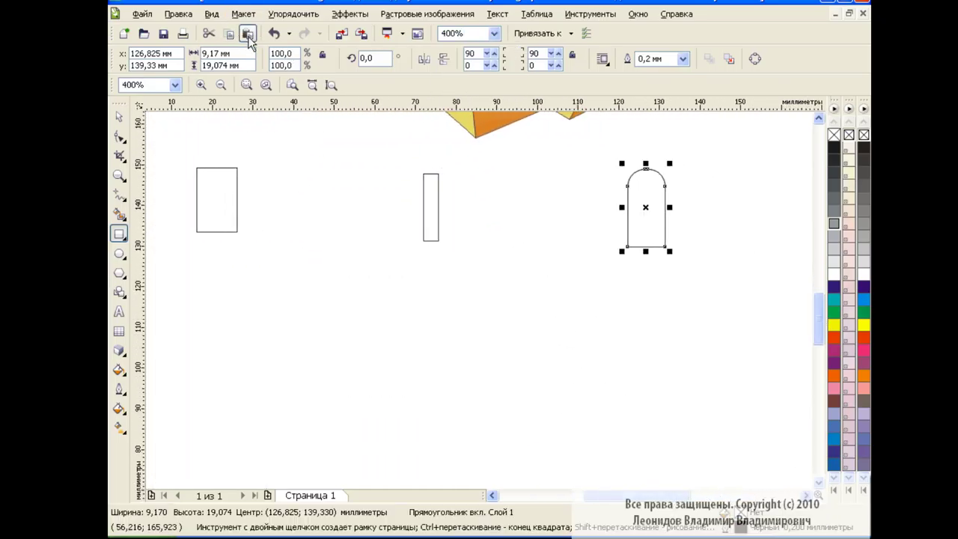
{"action": "left_click_drag", "start_coordinate": [645, 209], "coordinate": [645, 298]}
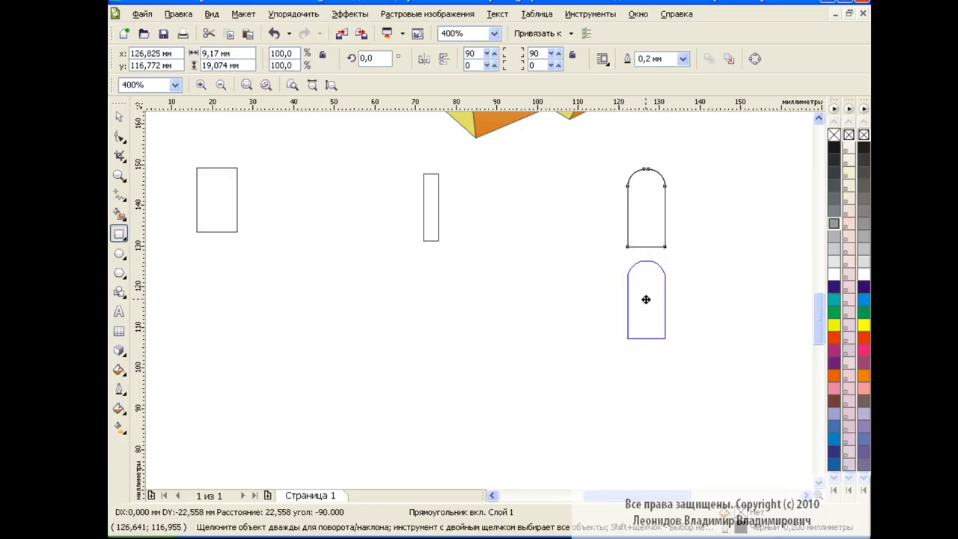
{"action": "left_click", "coordinate": [623, 235]}
{"action": "left_click_drag", "start_coordinate": [645, 207], "coordinate": [646, 396]}
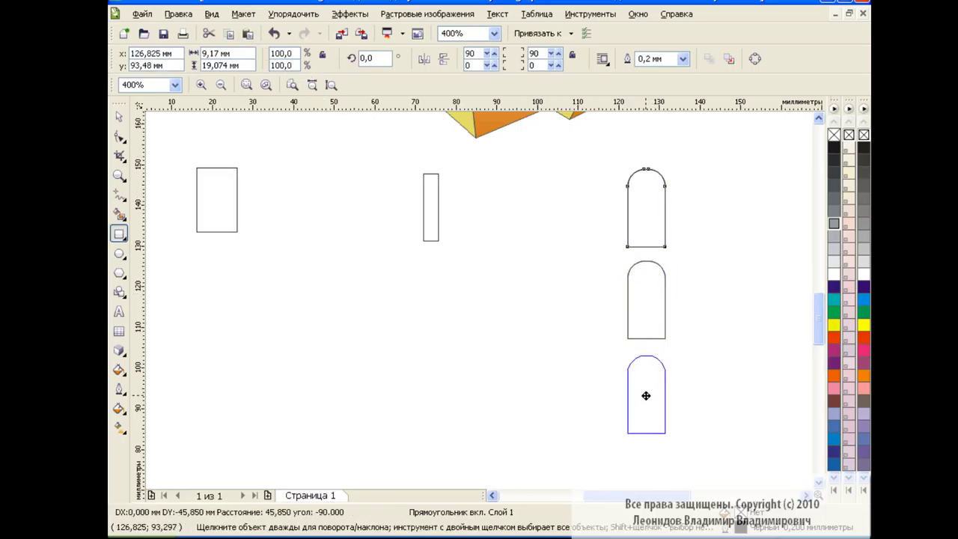
{"action": "scroll", "coordinate": [819, 321], "scroll_direction": "down", "scroll_amount": 2}
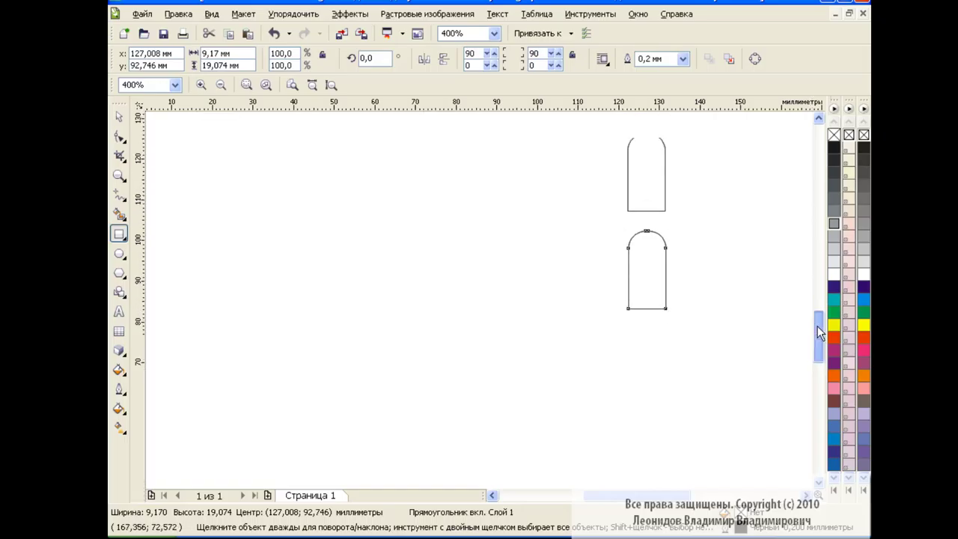
{"action": "left_click", "coordinate": [628, 164]}
{"action": "left_click", "coordinate": [247, 35]}
{"action": "left_click_drag", "start_coordinate": [645, 150], "coordinate": [648, 436]}
Step: Combine the four arched windows into one object and zoom back out
{"action": "left_click", "coordinate": [118, 116]}
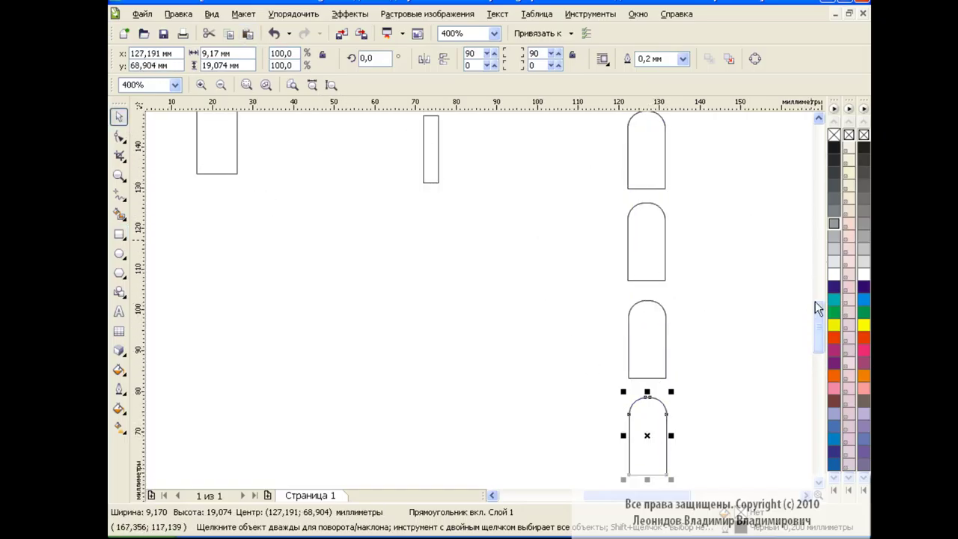
{"action": "scroll", "coordinate": [818, 310], "scroll_direction": "up", "scroll_amount": 1}
{"action": "left_click_drag", "start_coordinate": [598, 118], "coordinate": [709, 460]}
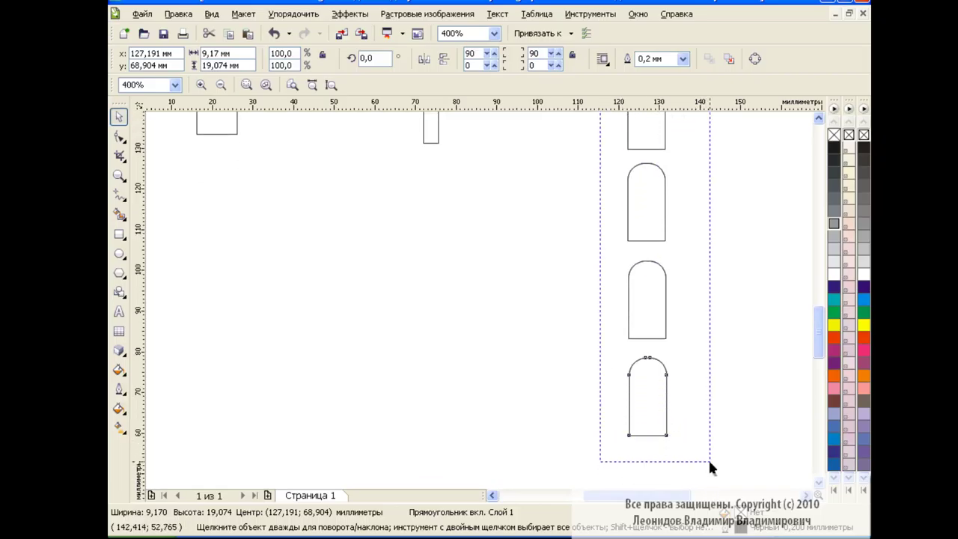
{"action": "scroll", "coordinate": [819, 333], "scroll_direction": "up", "scroll_amount": 2}
{"action": "scroll", "coordinate": [821, 333], "scroll_direction": "down", "scroll_amount": 1}
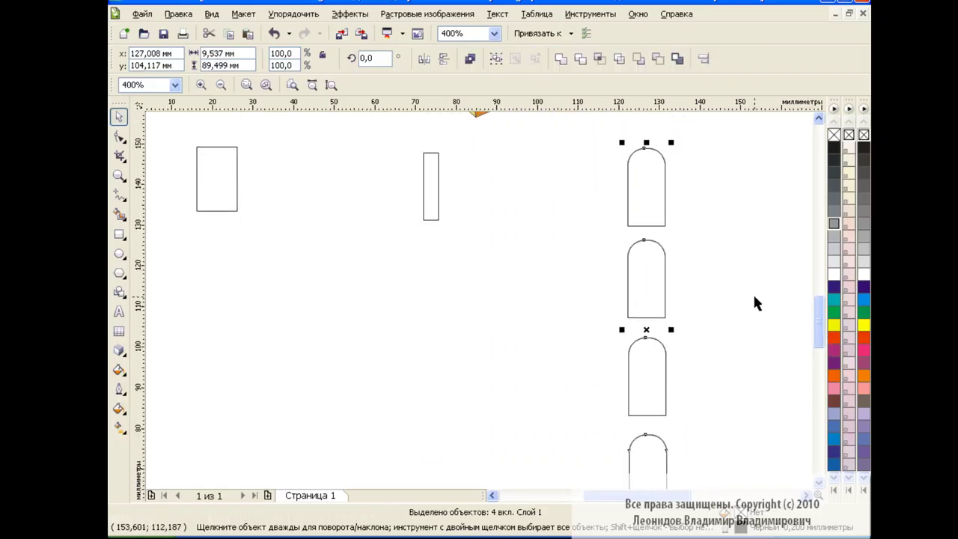
{"action": "left_click", "coordinate": [470, 59]}
{"action": "left_click", "coordinate": [563, 238]}
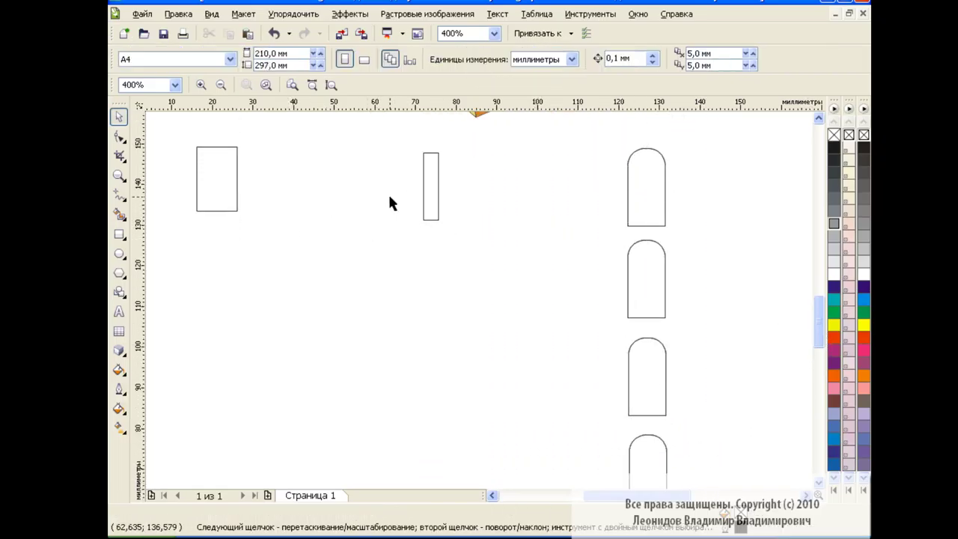
{"action": "scroll", "coordinate": [555, 279], "scroll_direction": "down", "scroll_amount": 1}
{"action": "key", "text": "F3"}
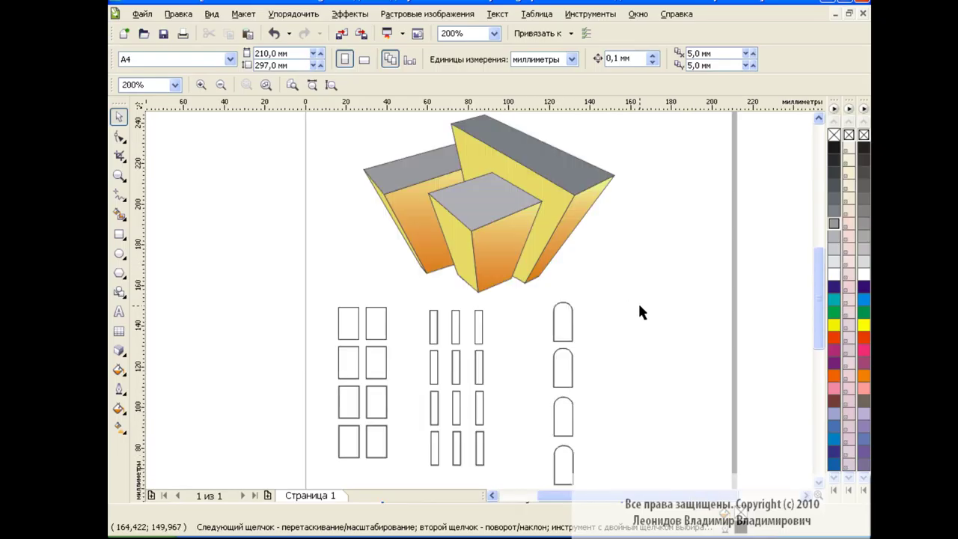
Step: Fit the left rectangle grid in perspective onto the front building's left face
{"action": "left_click", "coordinate": [380, 355]}
{"action": "left_click", "coordinate": [349, 13]}
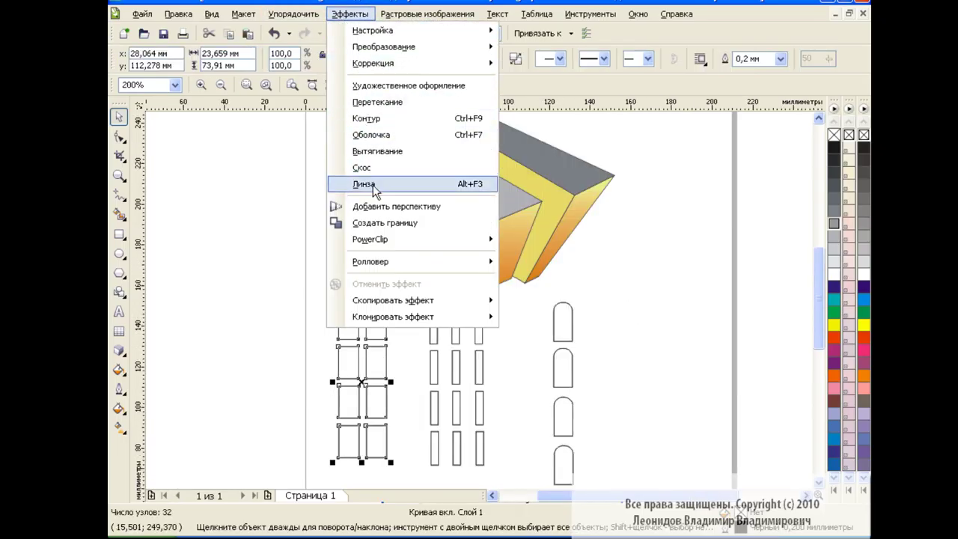
{"action": "left_click", "coordinate": [382, 206]}
{"action": "left_click_drag", "start_coordinate": [386, 305], "coordinate": [467, 235]}
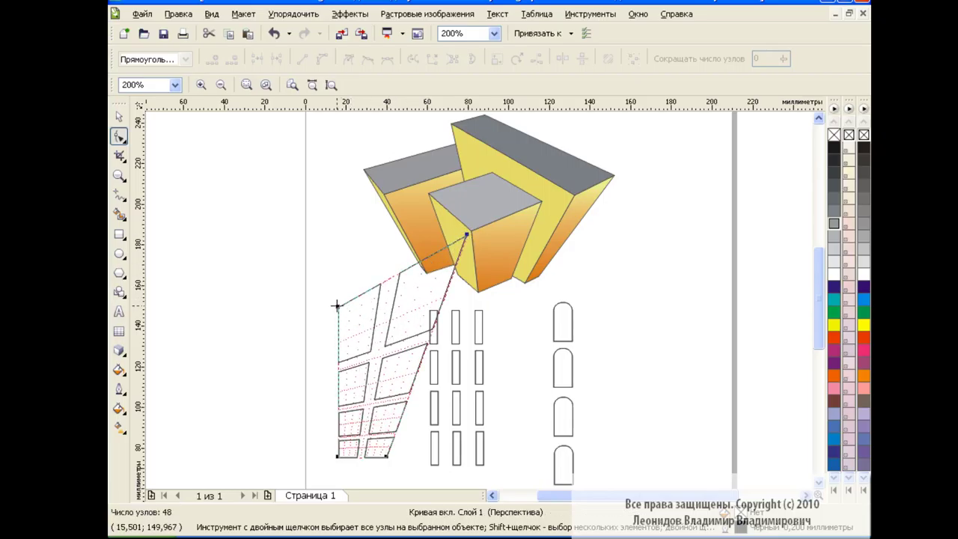
{"action": "left_click_drag", "start_coordinate": [337, 306], "coordinate": [436, 206]}
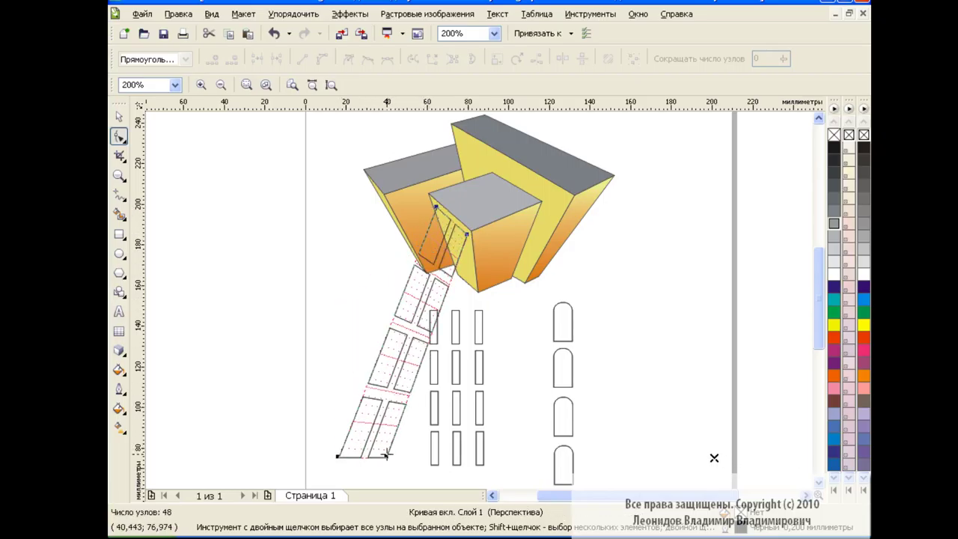
{"action": "left_click_drag", "start_coordinate": [387, 454], "coordinate": [473, 284]}
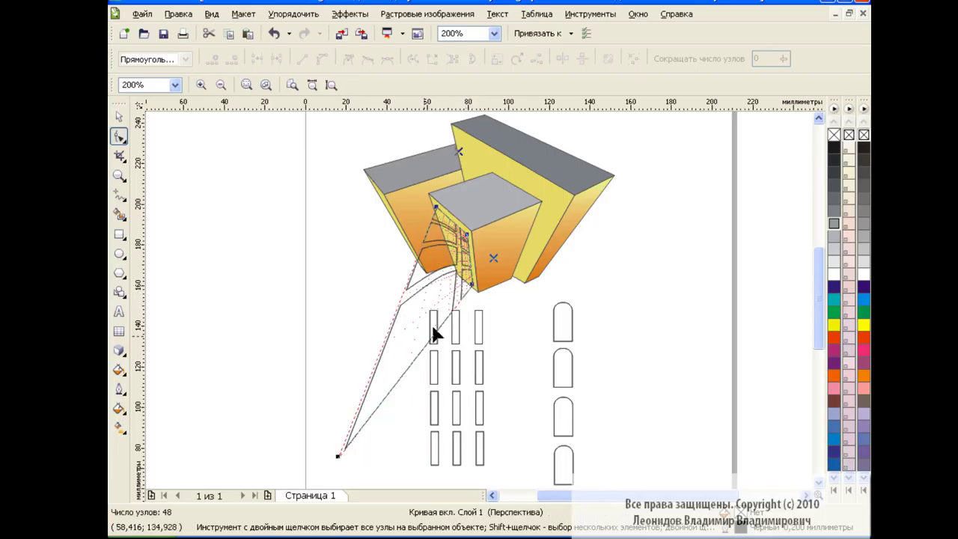
{"action": "left_click_drag", "start_coordinate": [338, 456], "coordinate": [345, 447]}
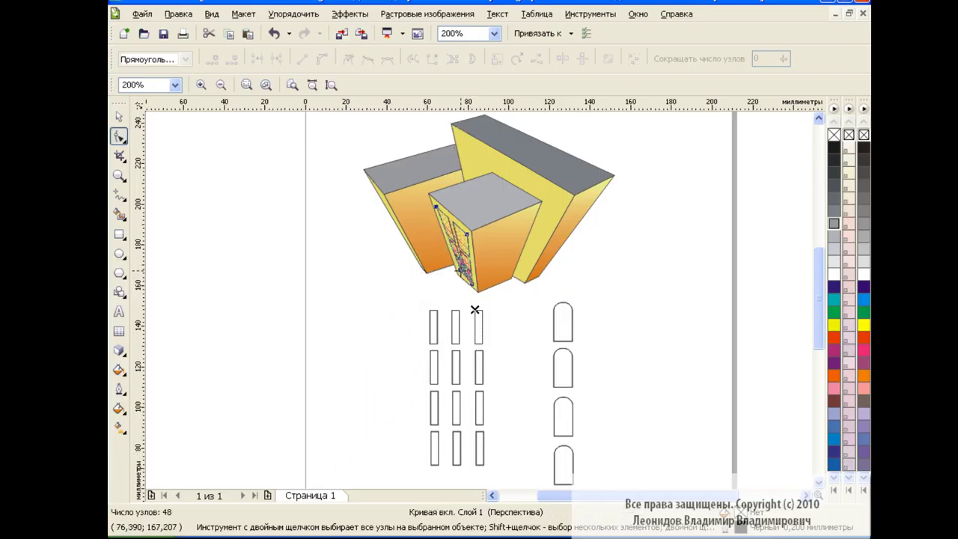
Step: At 400% zoom, add perspective to the narrow window grid, placing its top-right corner at the roofline
{"action": "left_click", "coordinate": [494, 33]}
{"action": "left_click", "coordinate": [487, 154]}
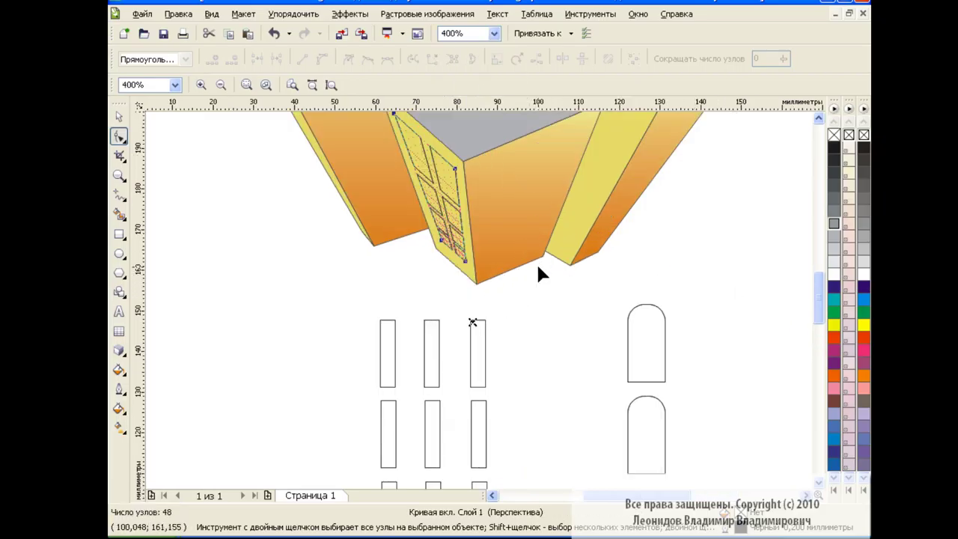
{"action": "left_click", "coordinate": [431, 386]}
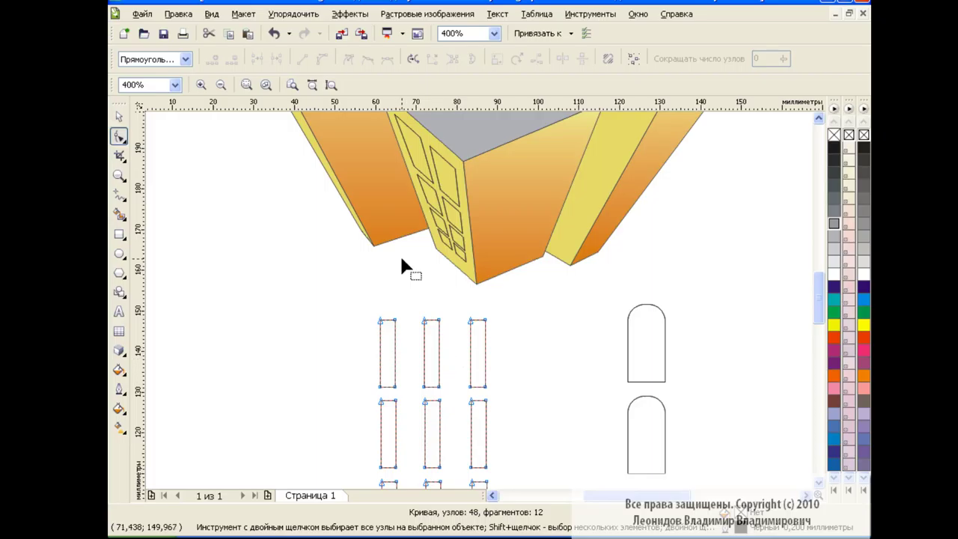
{"action": "left_click", "coordinate": [356, 14]}
{"action": "left_click", "coordinate": [404, 322]}
{"action": "mouse_move", "coordinate": [487, 320]}
{"action": "left_mouse_down"}
{"action": "mouse_move", "coordinate": [557, 196]}
{"action": "mouse_move", "coordinate": [566, 154]}
{"action": "left_mouse_up"}
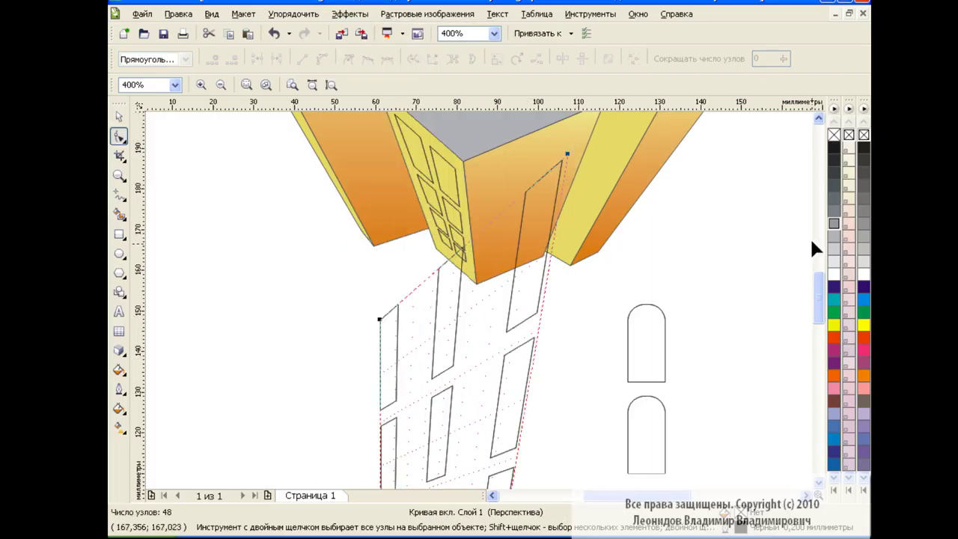
{"action": "scroll", "coordinate": [749, 247], "scroll_direction": "up", "scroll_amount": 2}
{"action": "left_click_drag", "start_coordinate": [568, 202], "coordinate": [585, 165]}
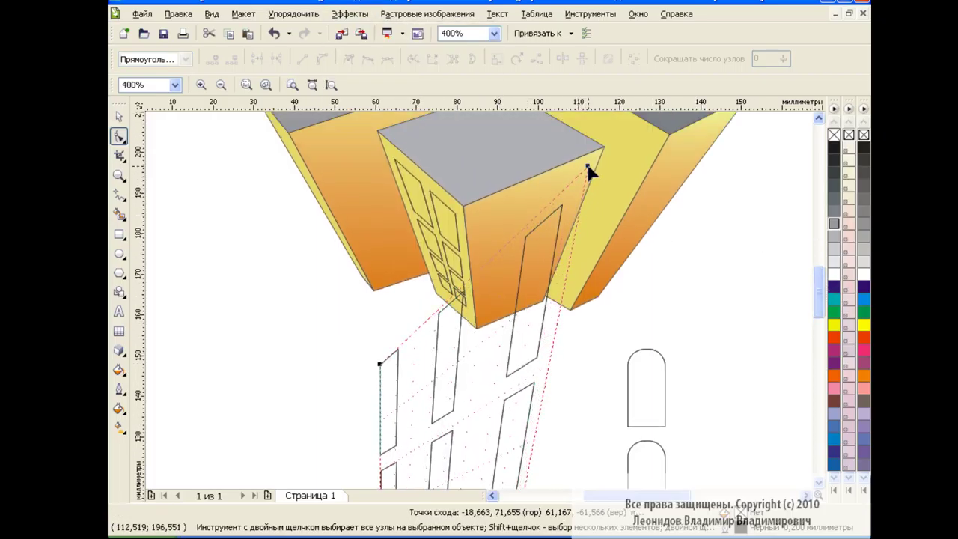
Step: Fit the narrow grid's remaining corners to the building's front edge and base
{"action": "left_click_drag", "start_coordinate": [379, 364], "coordinate": [476, 215]}
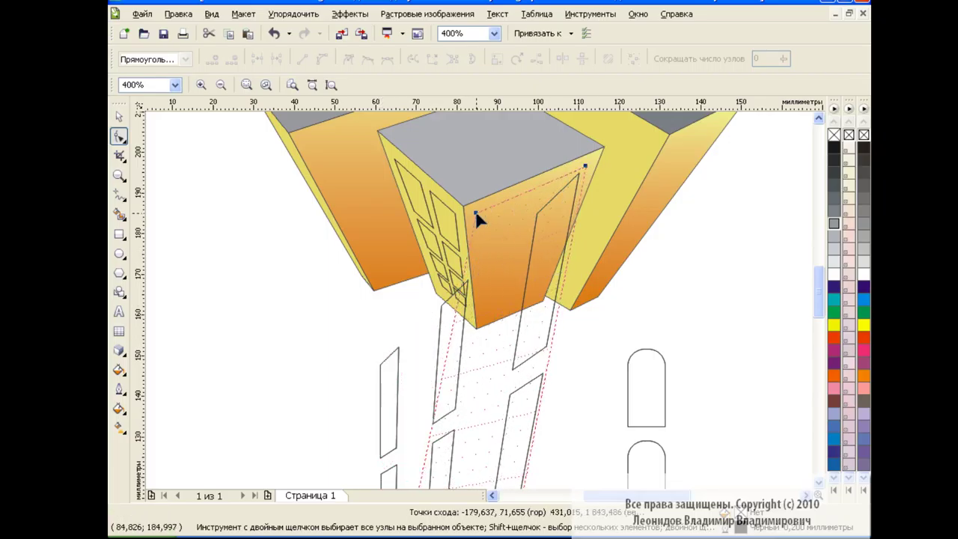
{"action": "left_click_drag", "start_coordinate": [821, 287], "coordinate": [817, 307]}
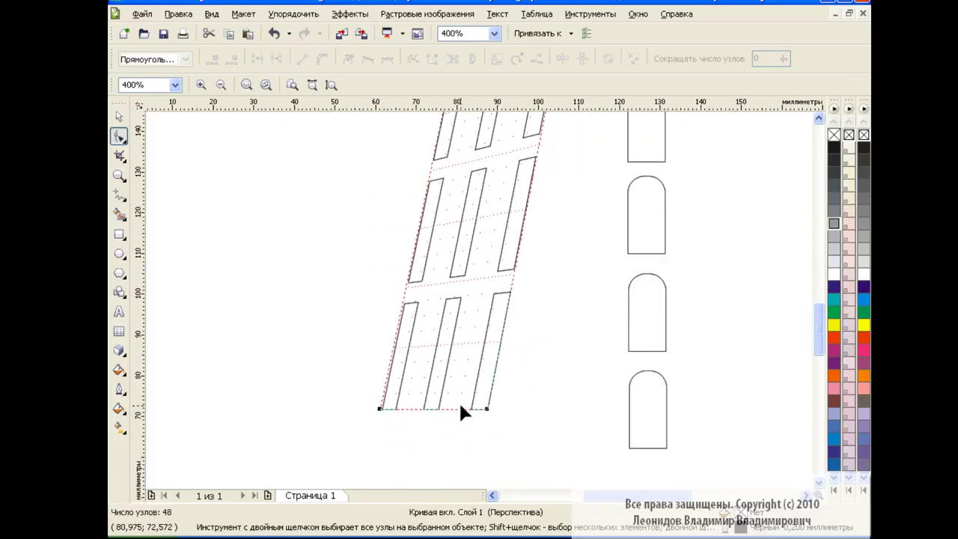
{"action": "left_click_drag", "start_coordinate": [487, 409], "coordinate": [455, 303]}
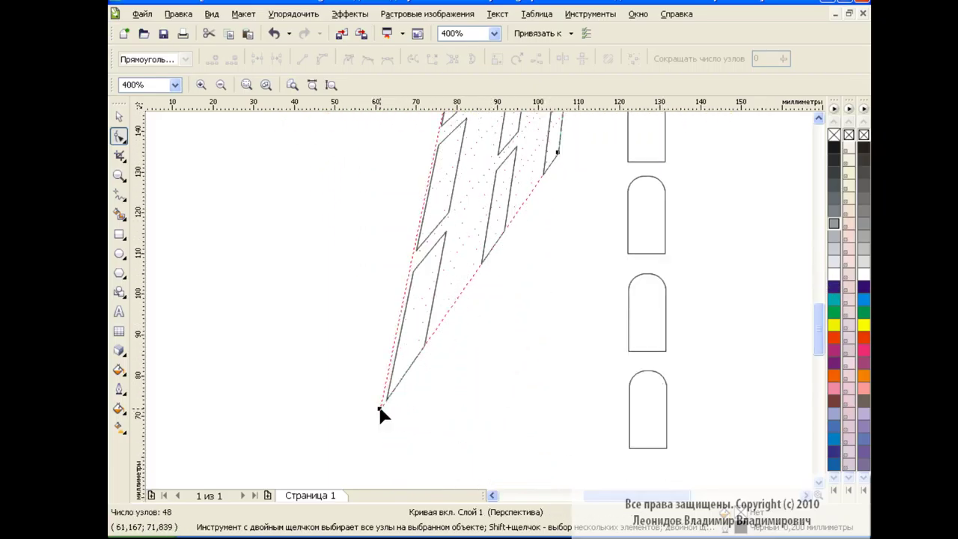
{"action": "left_click_drag", "start_coordinate": [380, 409], "coordinate": [467, 154]}
{"action": "left_click_drag", "start_coordinate": [824, 337], "coordinate": [821, 296]}
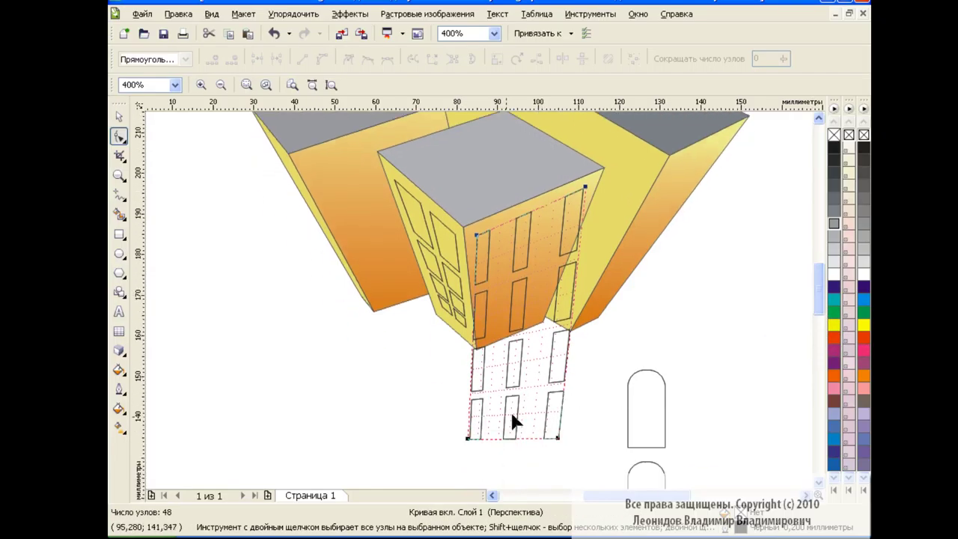
{"action": "left_click_drag", "start_coordinate": [465, 438], "coordinate": [487, 340]}
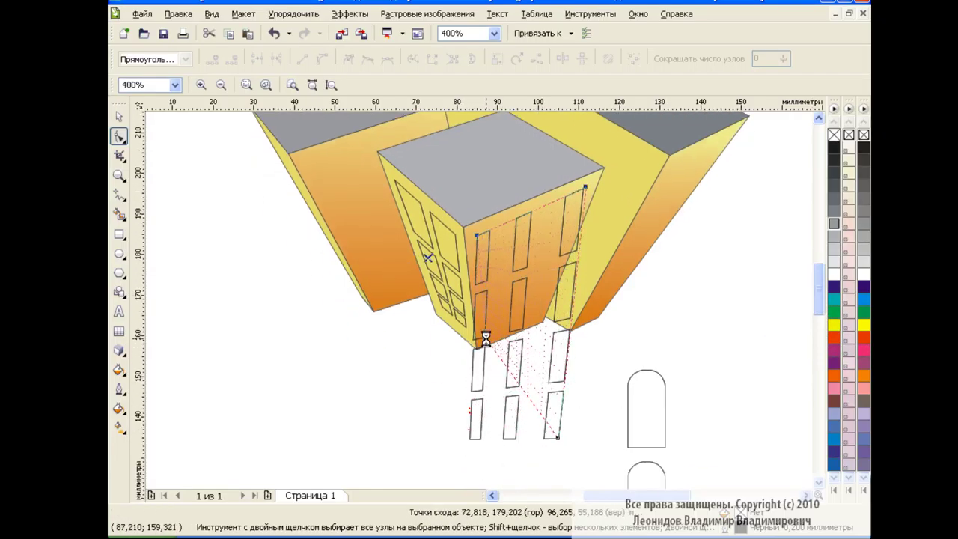
{"action": "left_click_drag", "start_coordinate": [557, 438], "coordinate": [539, 317]}
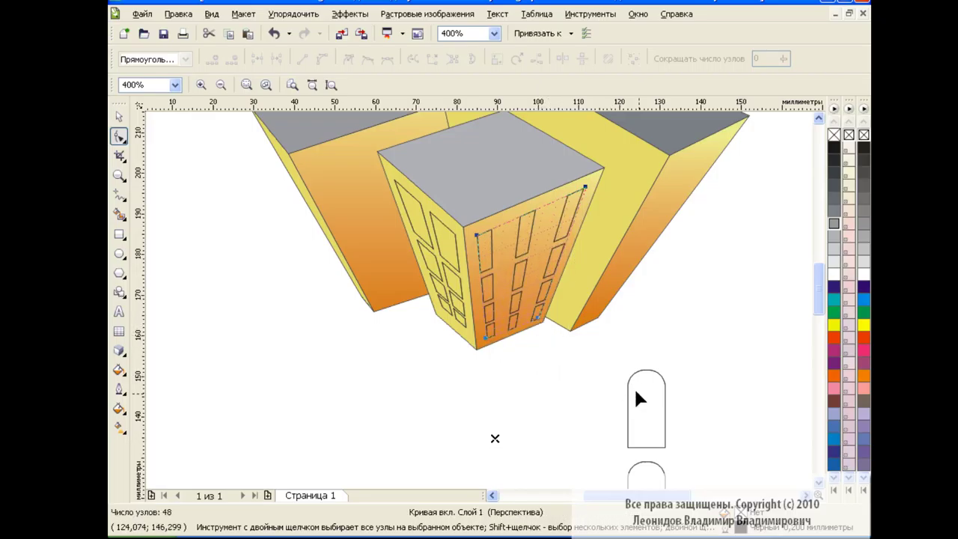
Step: Move the combined arched window column beside the tall right-hand building
{"action": "left_click", "coordinate": [651, 398]}
{"action": "left_click", "coordinate": [362, 21]}
{"action": "left_click", "coordinate": [408, 182]}
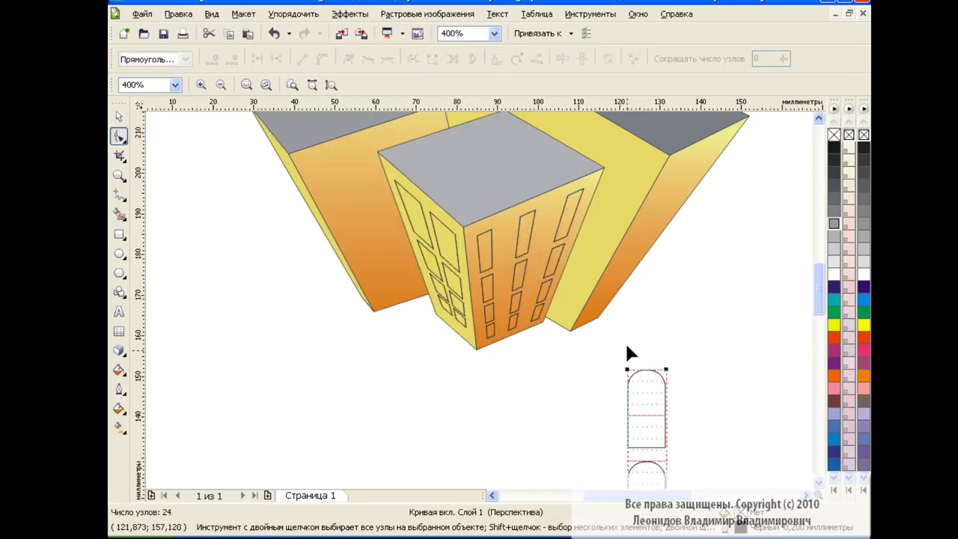
{"action": "left_click_drag", "start_coordinate": [627, 370], "coordinate": [648, 306]}
{"action": "key", "text": "space"}
{"action": "left_click_drag", "start_coordinate": [650, 453], "coordinate": [685, 219]}
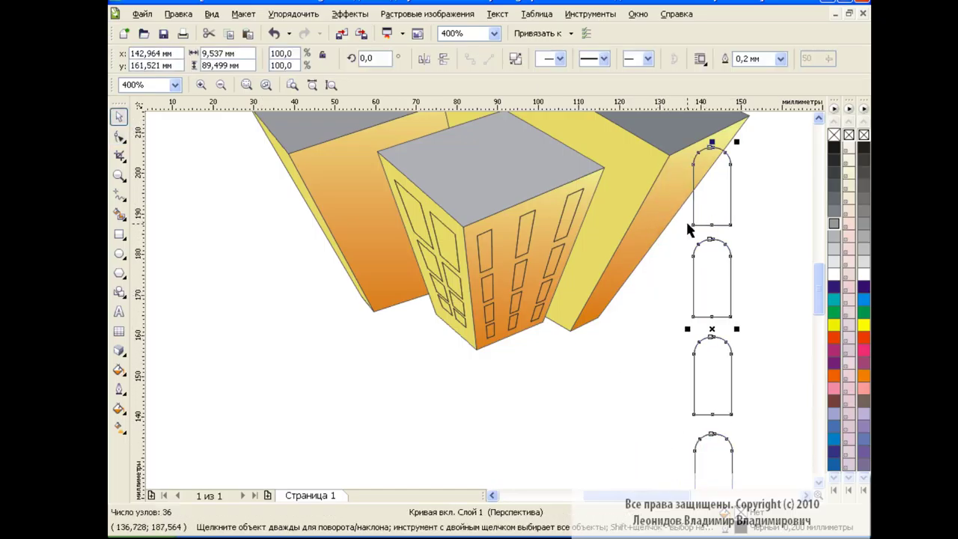
Step: Add perspective to the arch column and drag its nodes onto the right building's side face
{"action": "left_click", "coordinate": [350, 14]}
{"action": "left_click", "coordinate": [374, 172]}
{"action": "left_click_drag", "start_coordinate": [684, 166], "coordinate": [679, 156]}
{"action": "scroll", "coordinate": [815, 294], "scroll_direction": "down", "scroll_amount": 2}
{"action": "scroll", "coordinate": [815, 294], "scroll_direction": "down", "scroll_amount": 1}
{"action": "mouse_move", "coordinate": [694, 421]}
{"action": "left_mouse_down"}
{"action": "mouse_move", "coordinate": [582, 240]}
{"action": "mouse_move", "coordinate": [603, 234]}
{"action": "left_mouse_up"}
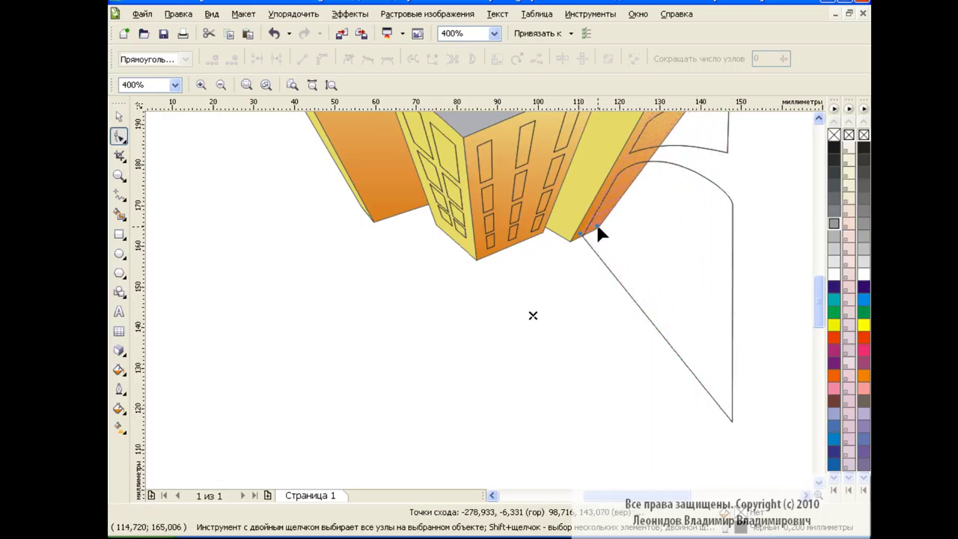
{"action": "scroll", "coordinate": [819, 307], "scroll_direction": "up", "scroll_amount": 3}
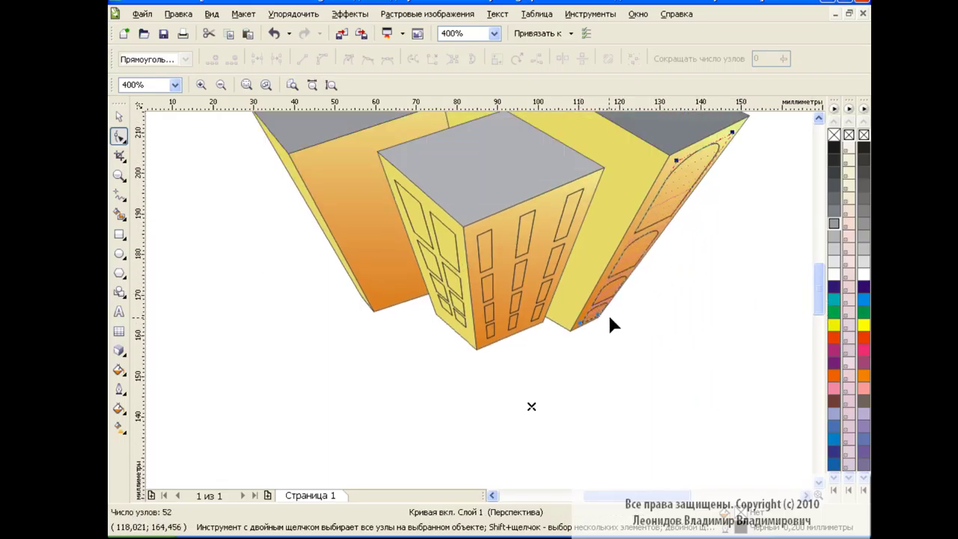
{"action": "left_click_drag", "start_coordinate": [603, 320], "coordinate": [596, 317]}
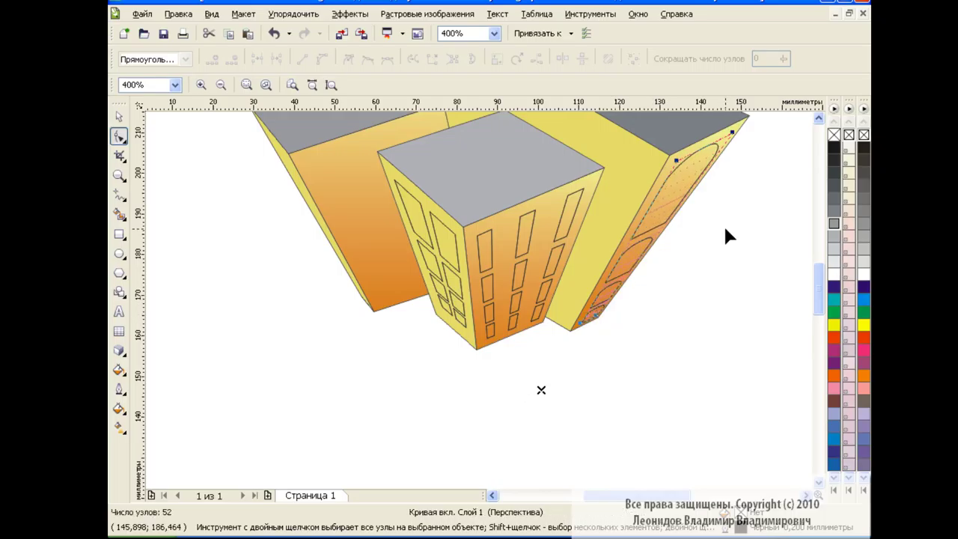
{"action": "left_click", "coordinate": [119, 118]}
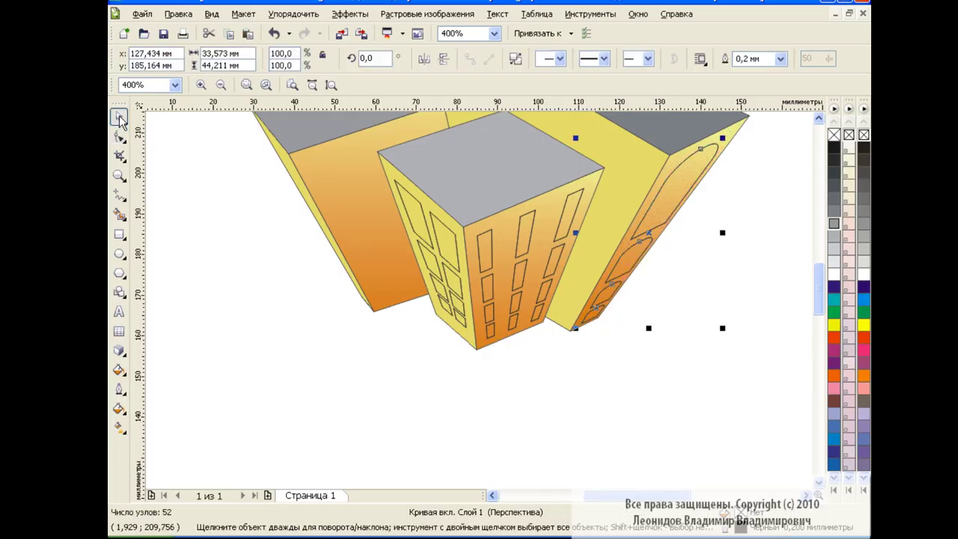
{"action": "scroll", "coordinate": [562, 385], "scroll_direction": "up", "scroll_amount": 1}
{"action": "left_click", "coordinate": [564, 379]}
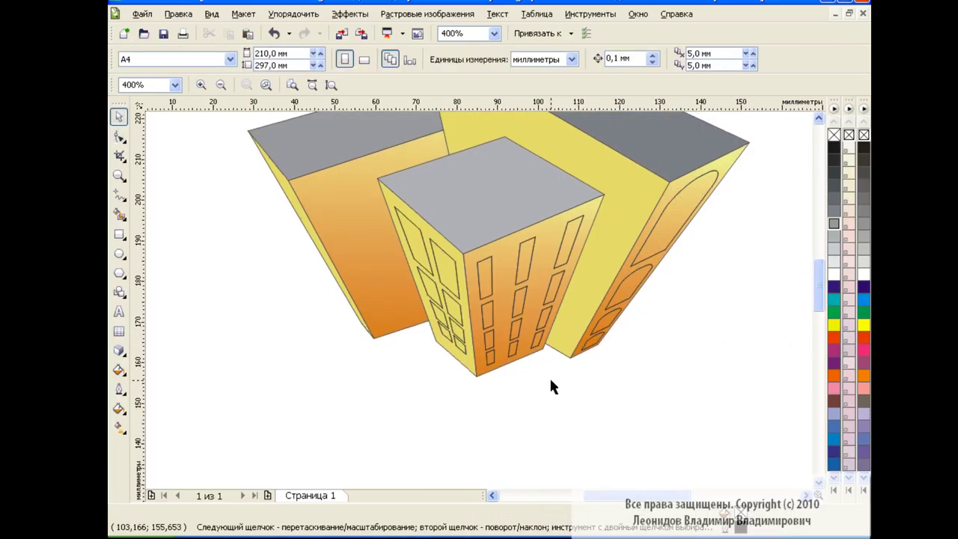
Step: Copy the front building's windows onto the left building and reset their perspective
{"action": "left_click", "coordinate": [516, 300]}
{"action": "left_click_drag", "start_coordinate": [513, 289], "coordinate": [375, 274]}
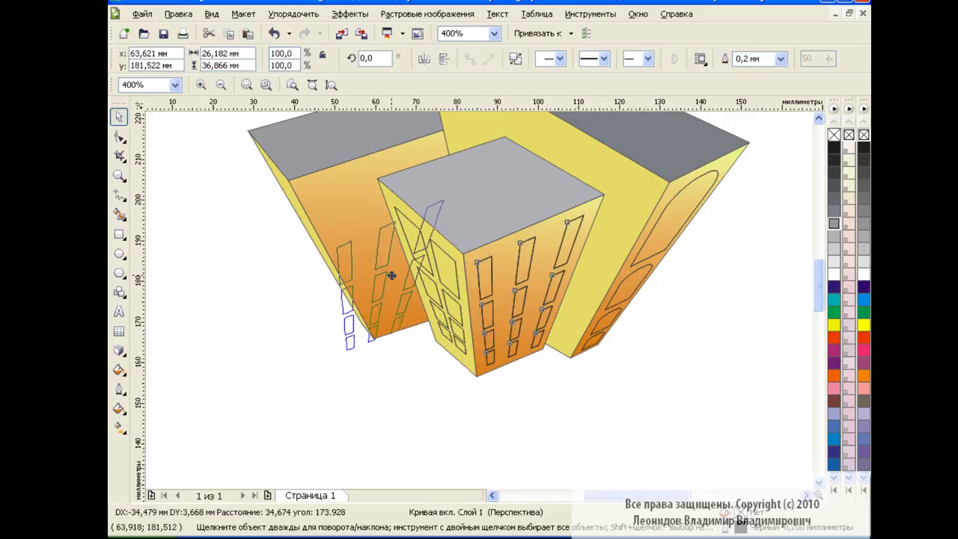
{"action": "left_click", "coordinate": [350, 14]}
{"action": "left_click", "coordinate": [394, 284]}
{"action": "left_click", "coordinate": [350, 14]}
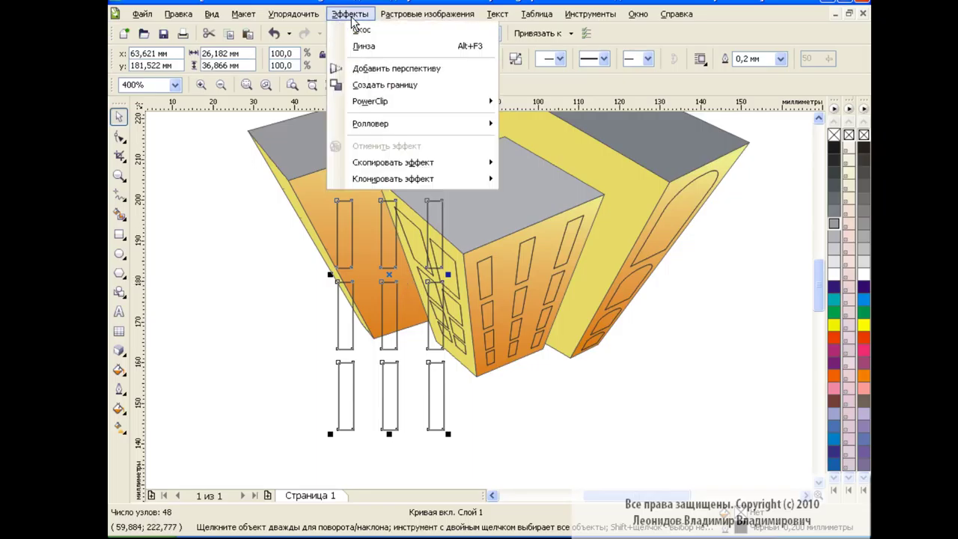
{"action": "left_click", "coordinate": [396, 205]}
Step: Drag the window grid's perspective corners to fit the left building's front wall
{"action": "left_click_drag", "start_coordinate": [335, 119], "coordinate": [310, 188]}
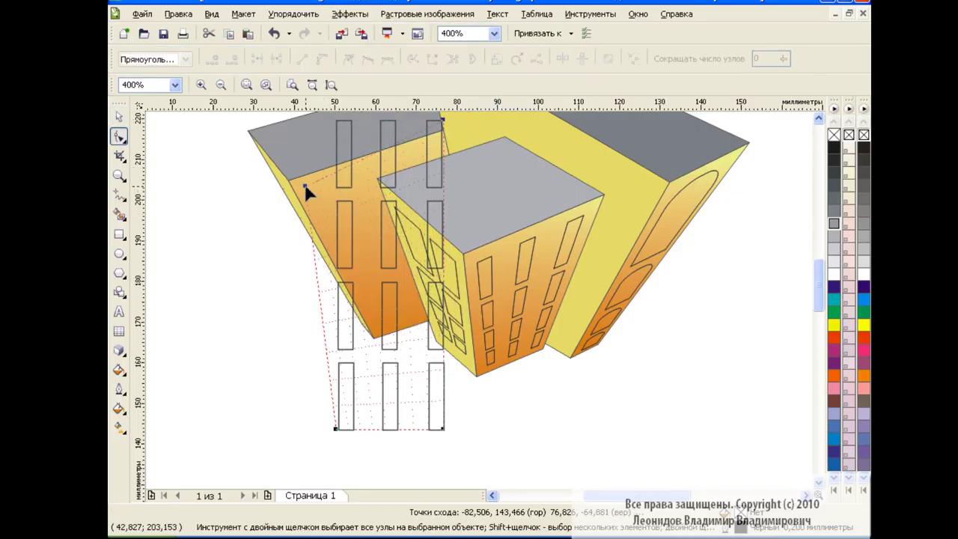
{"action": "left_click_drag", "start_coordinate": [444, 119], "coordinate": [439, 137]}
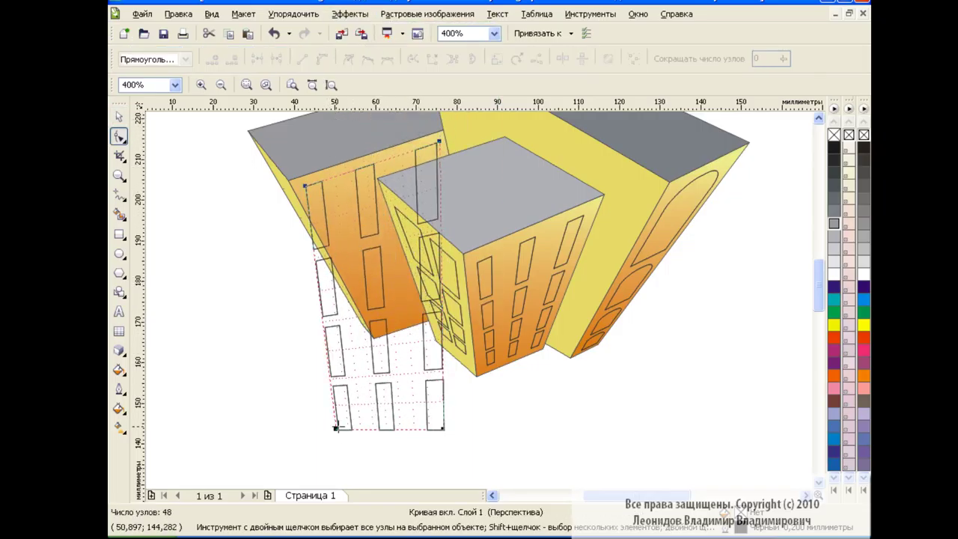
{"action": "left_click_drag", "start_coordinate": [341, 428], "coordinate": [380, 329]}
{"action": "left_click_drag", "start_coordinate": [443, 428], "coordinate": [462, 307]}
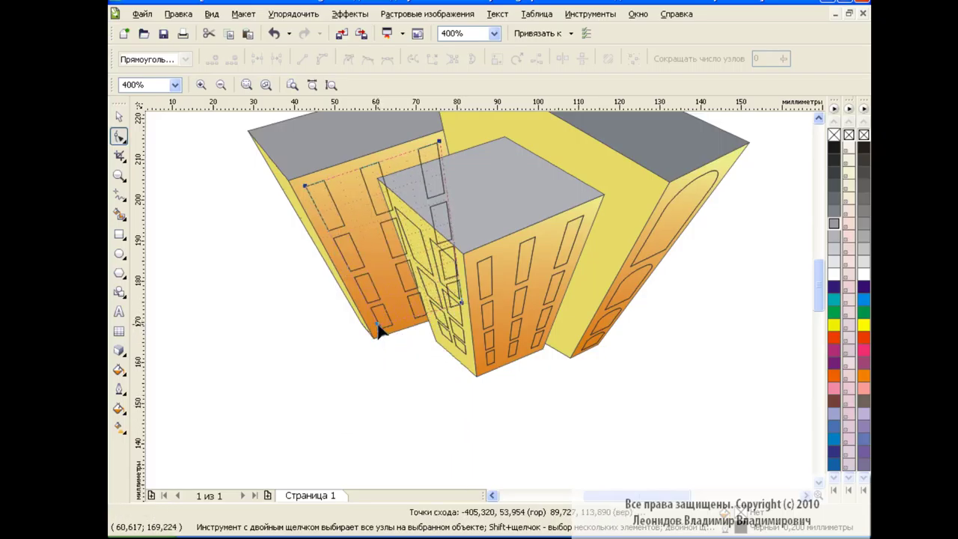
{"action": "left_click_drag", "start_coordinate": [376, 331], "coordinate": [375, 321]}
{"action": "left_click_drag", "start_coordinate": [463, 307], "coordinate": [456, 294]}
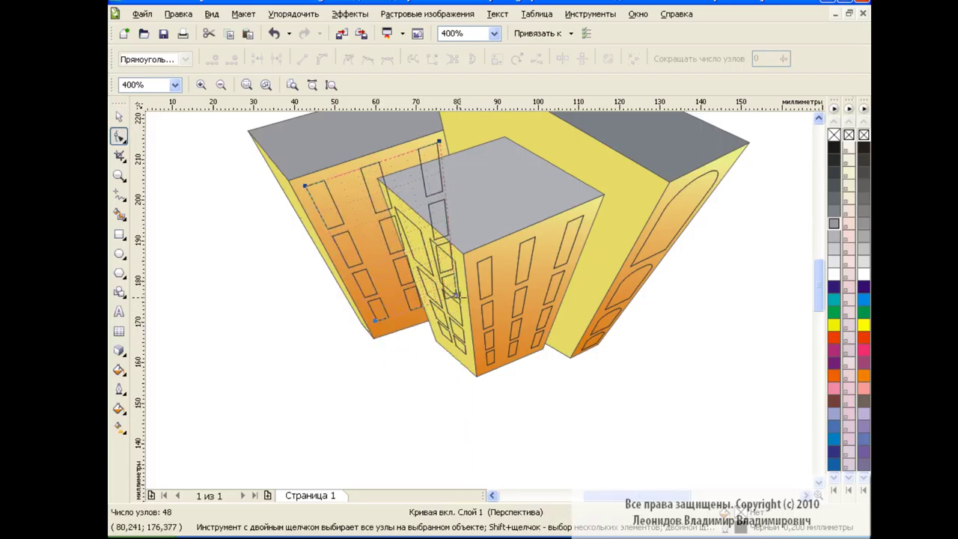
{"action": "left_click", "coordinate": [118, 118]}
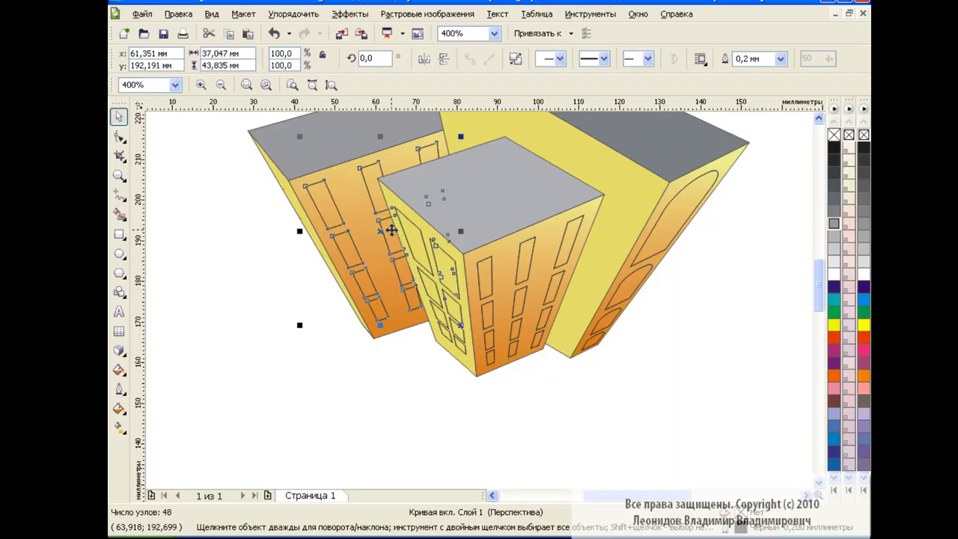
{"action": "left_click", "coordinate": [430, 411]}
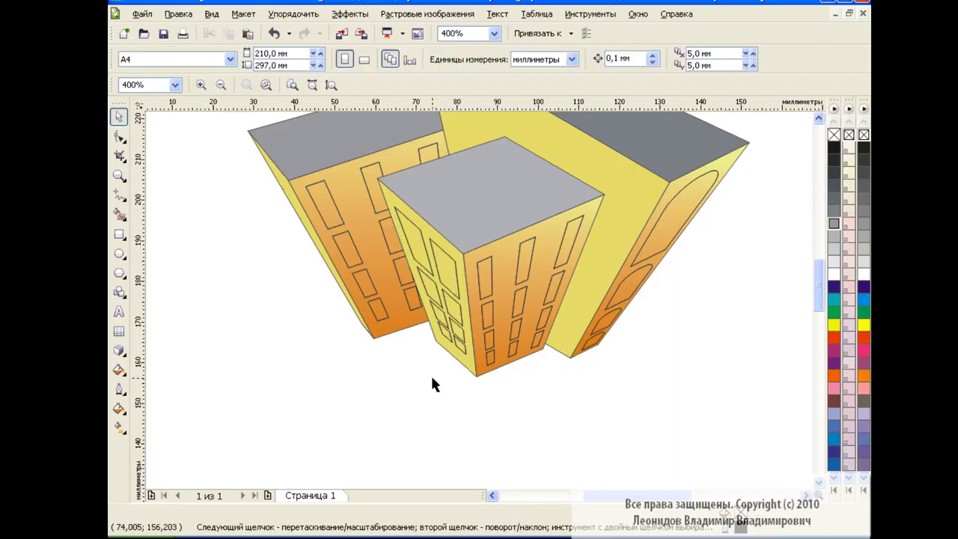
Step: Clear the perspective from a window grid copy and move it right toward the back building
{"action": "left_click", "coordinate": [453, 307]}
{"action": "left_click", "coordinate": [349, 13]}
{"action": "left_click", "coordinate": [396, 281]}
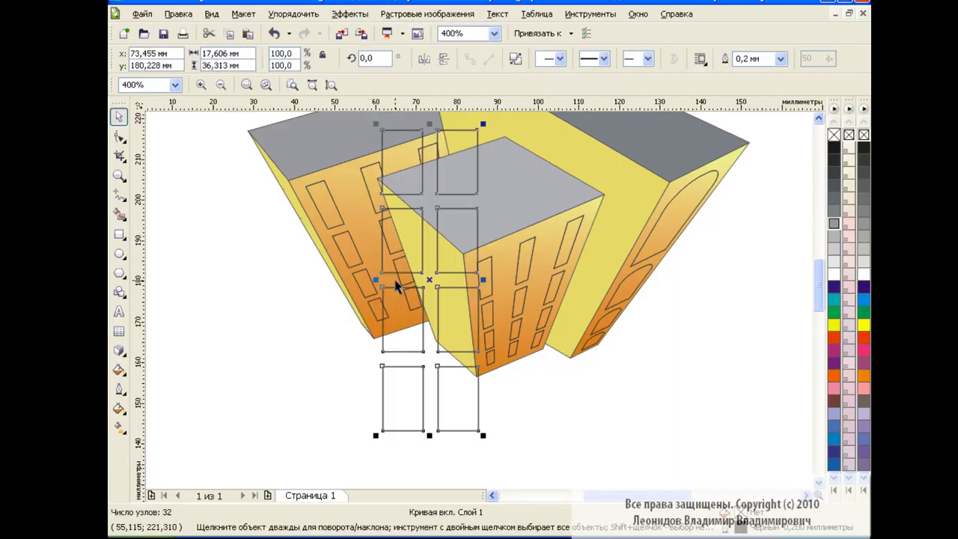
{"action": "left_click", "coordinate": [274, 33]}
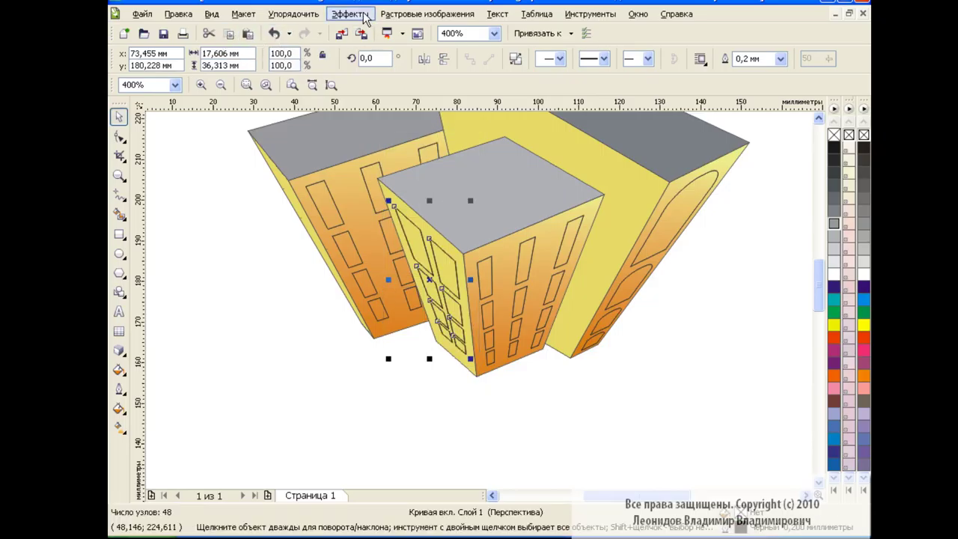
{"action": "left_click", "coordinate": [349, 13]}
{"action": "left_click", "coordinate": [394, 283]}
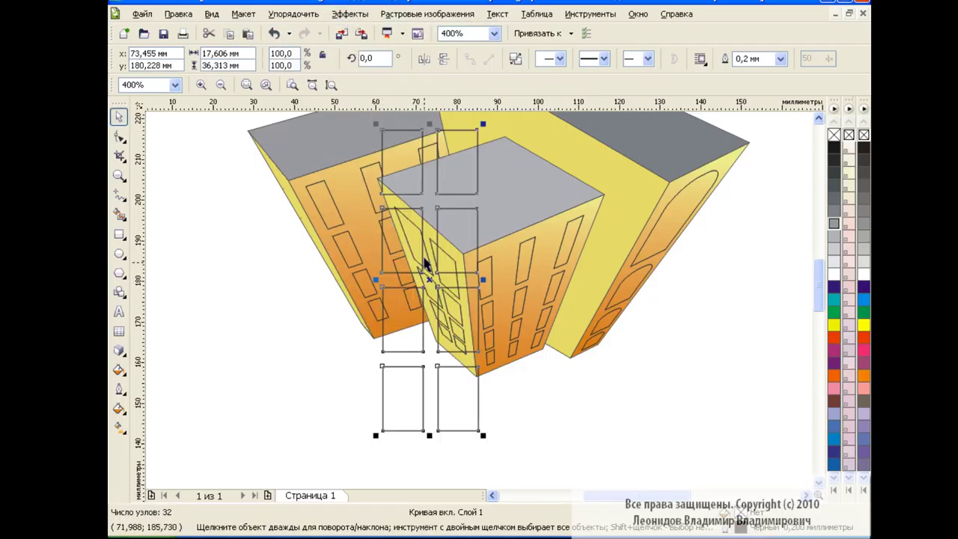
{"action": "left_click_drag", "start_coordinate": [429, 276], "coordinate": [529, 287]}
Step: Add perspective to the grid and fit its corners onto the tall back building's front wall
{"action": "scroll", "coordinate": [815, 297], "scroll_direction": "up", "scroll_amount": 1}
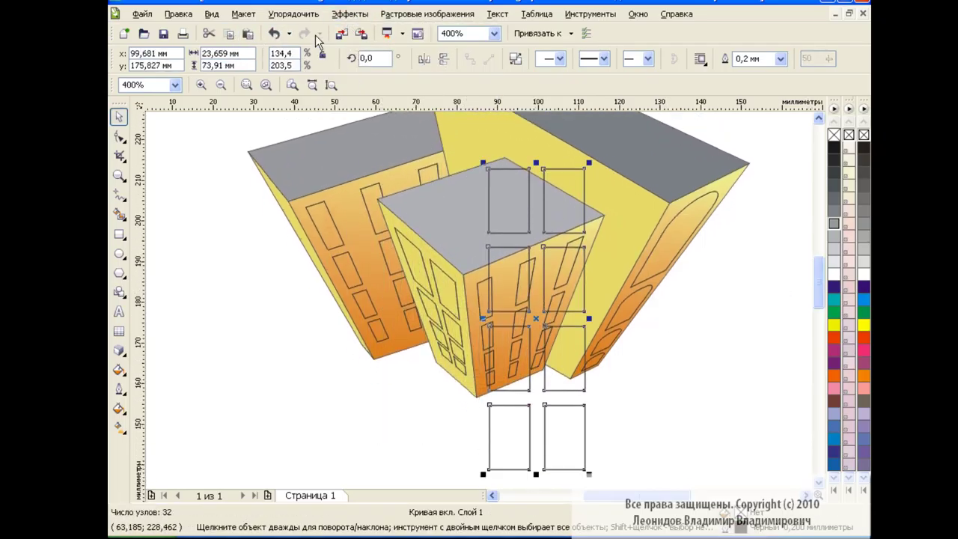
{"action": "left_click", "coordinate": [350, 14]}
{"action": "left_click", "coordinate": [394, 212]}
{"action": "mouse_move", "coordinate": [588, 169]}
{"action": "left_mouse_down"}
{"action": "mouse_move", "coordinate": [637, 209]}
{"action": "mouse_move", "coordinate": [647, 204]}
{"action": "left_mouse_up"}
{"action": "left_click_drag", "start_coordinate": [488, 469], "coordinate": [569, 365]}
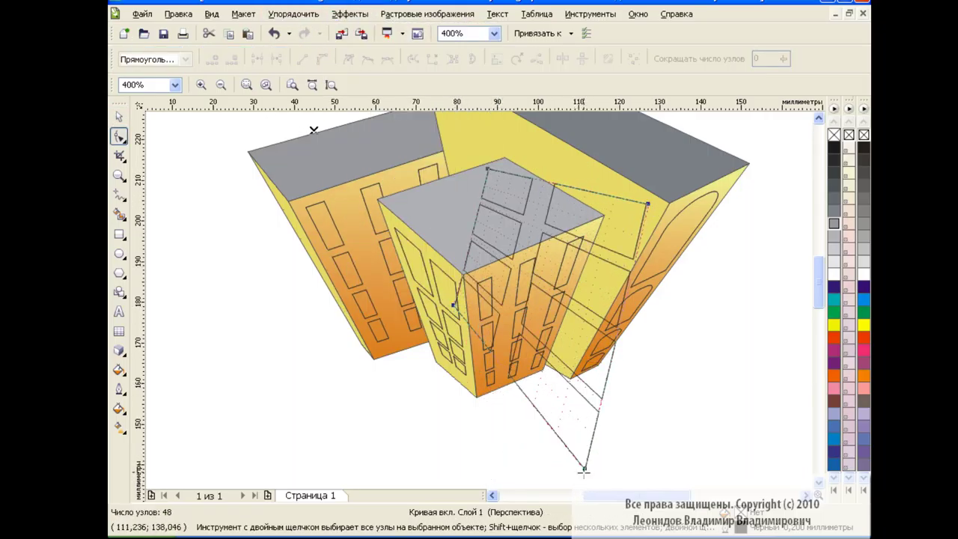
{"action": "left_click_drag", "start_coordinate": [569, 365], "coordinate": [567, 363]}
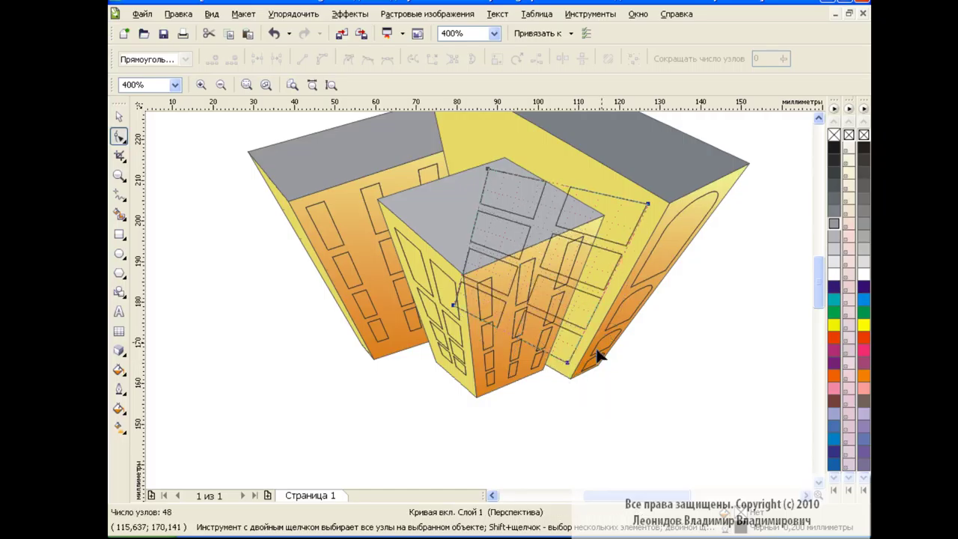
{"action": "scroll", "coordinate": [813, 275], "scroll_direction": "up", "scroll_amount": 2}
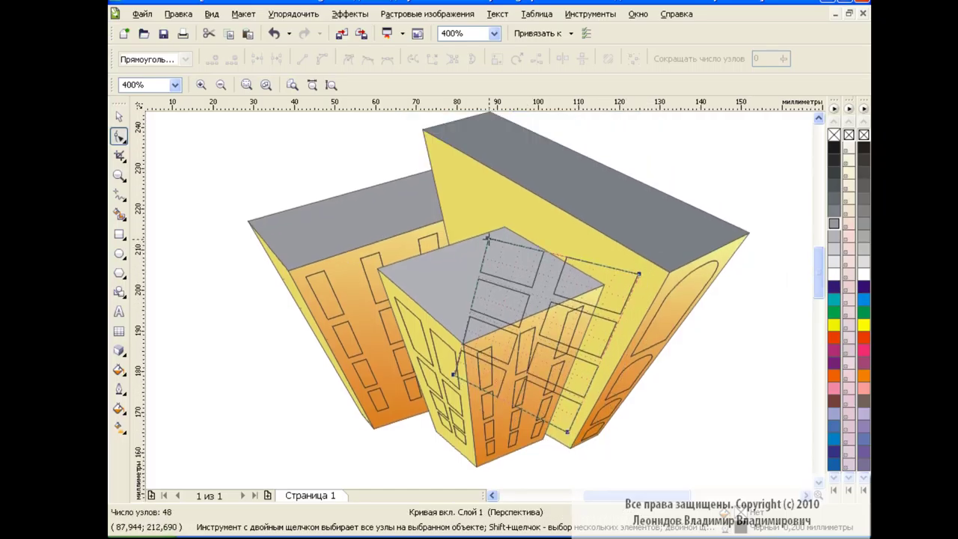
{"action": "left_click_drag", "start_coordinate": [487, 238], "coordinate": [436, 155]}
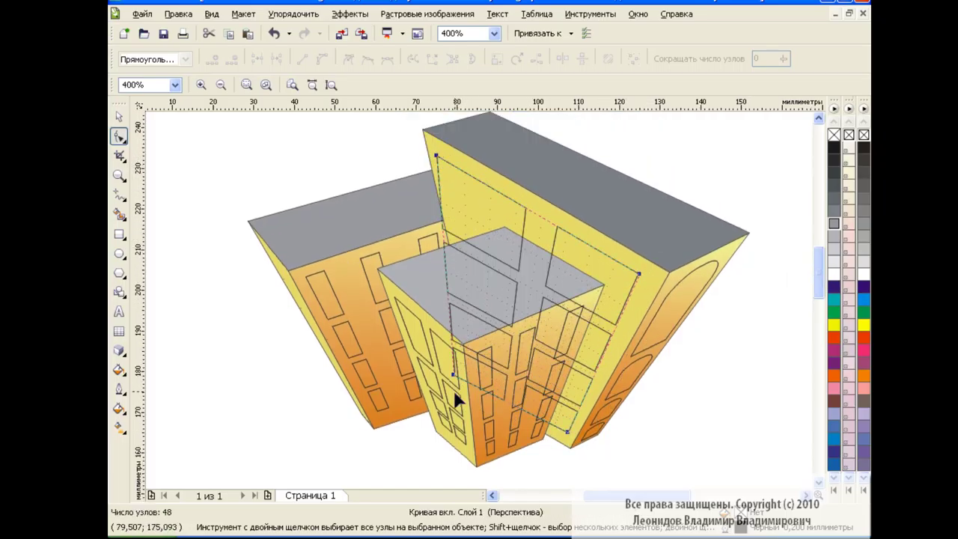
{"action": "left_click_drag", "start_coordinate": [454, 375], "coordinate": [468, 371]}
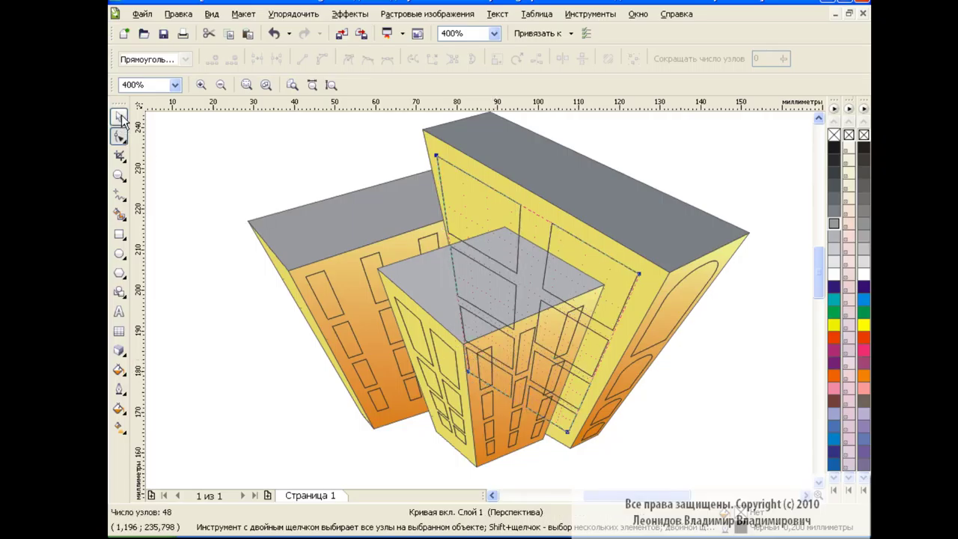
{"action": "left_click", "coordinate": [119, 117]}
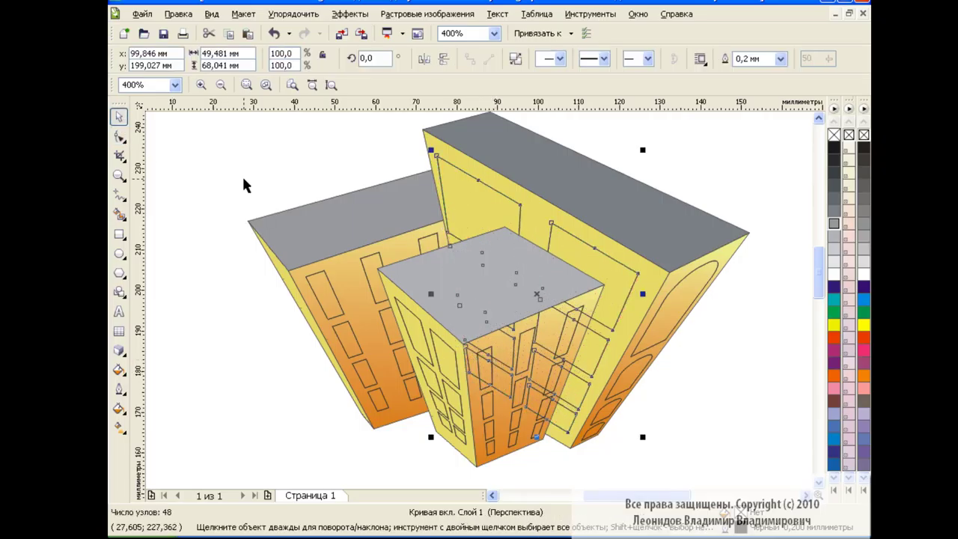
{"action": "left_click", "coordinate": [753, 381]}
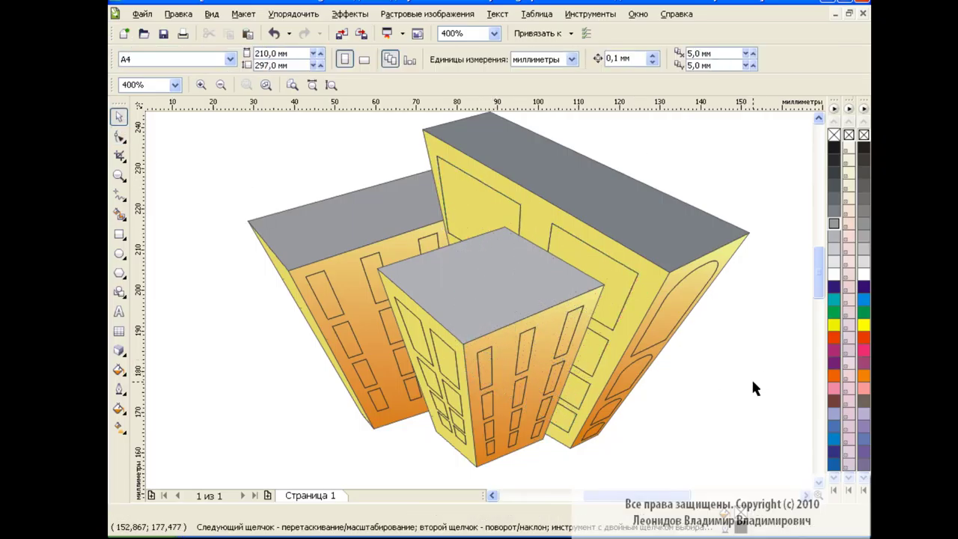
{"action": "left_click", "coordinate": [119, 137]}
{"action": "left_click", "coordinate": [453, 173]}
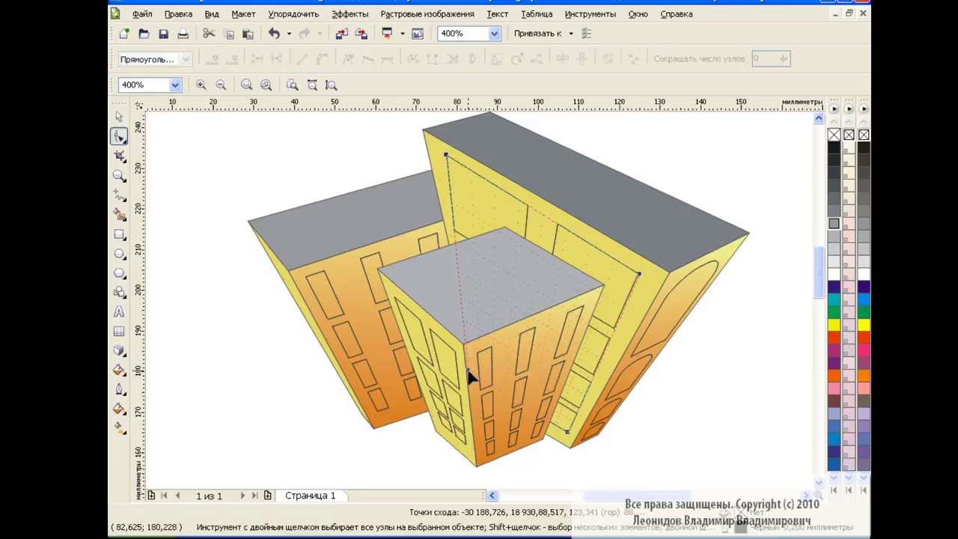
Step: Give the front tower's windows a custom fountain fill starting with light blue
{"action": "left_click", "coordinate": [121, 117]}
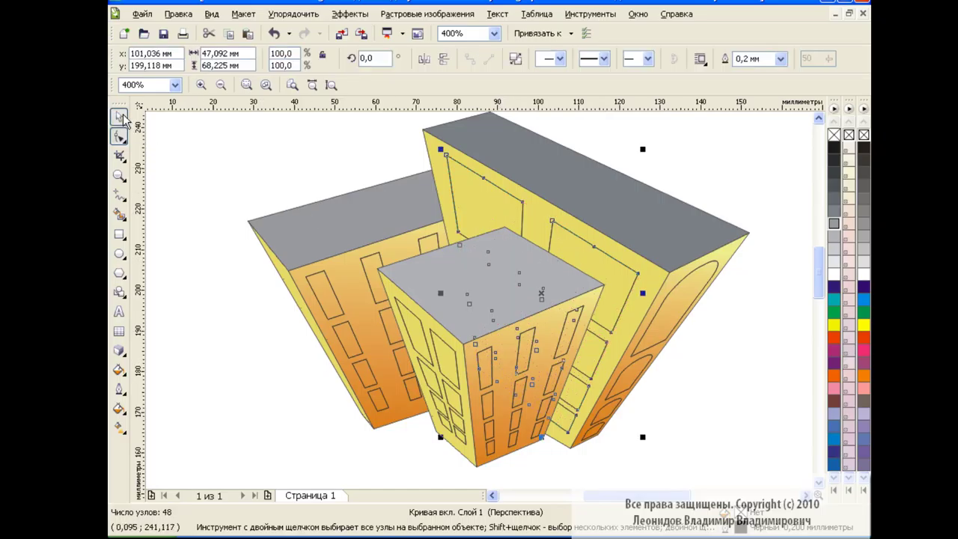
{"action": "left_click", "coordinate": [249, 311]}
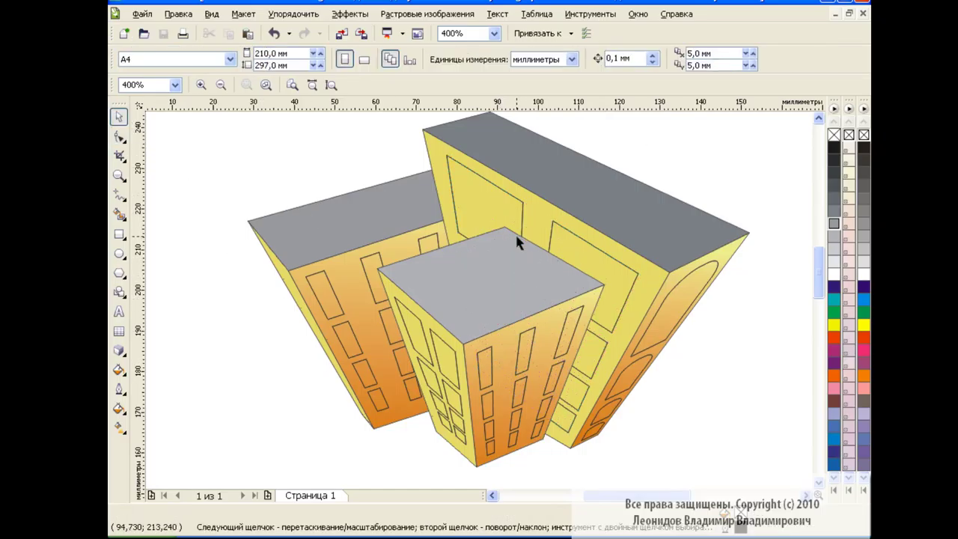
{"action": "left_click", "coordinate": [533, 343]}
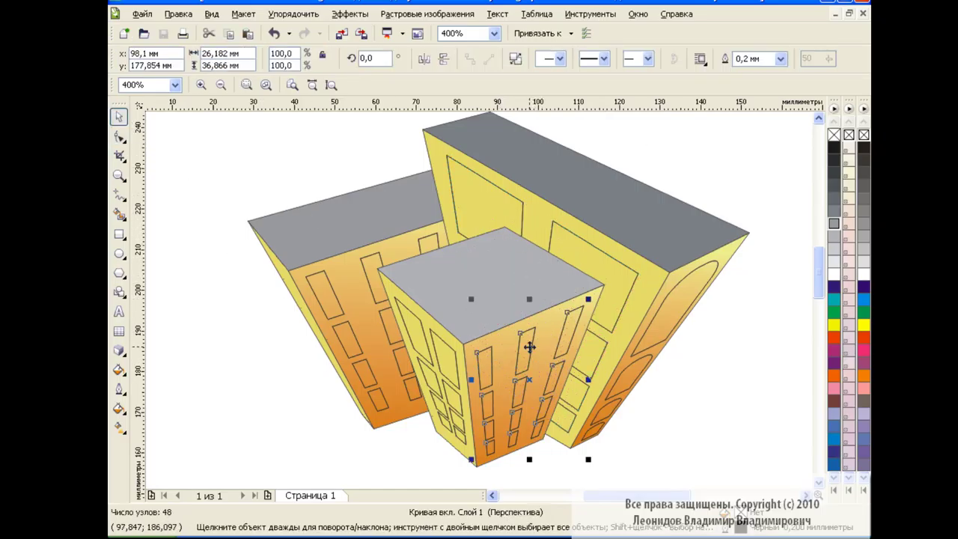
{"action": "left_click", "coordinate": [119, 408]}
{"action": "left_click", "coordinate": [165, 434]}
{"action": "left_click", "coordinate": [426, 254]}
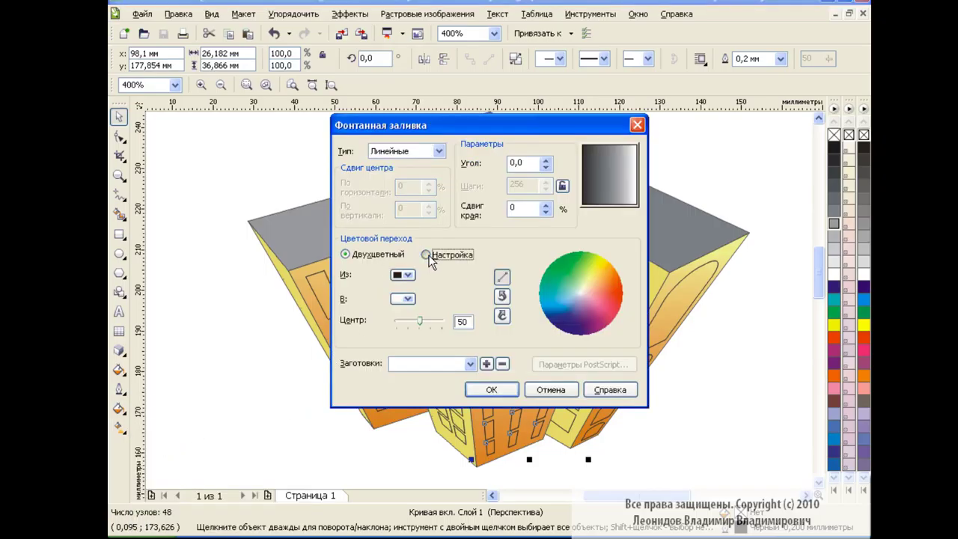
{"action": "left_click", "coordinate": [346, 297]}
{"action": "left_click", "coordinate": [578, 336]}
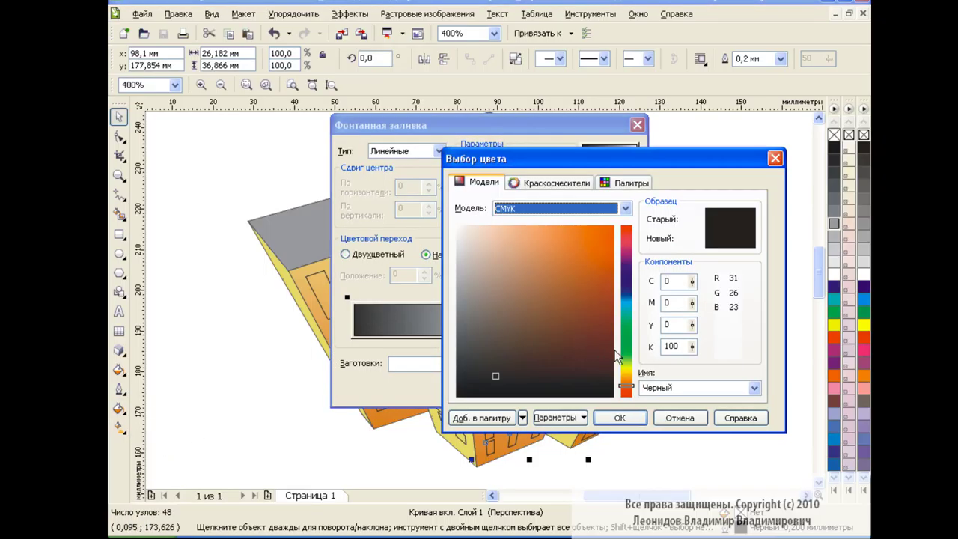
{"action": "left_click_drag", "start_coordinate": [627, 308], "coordinate": [629, 304]}
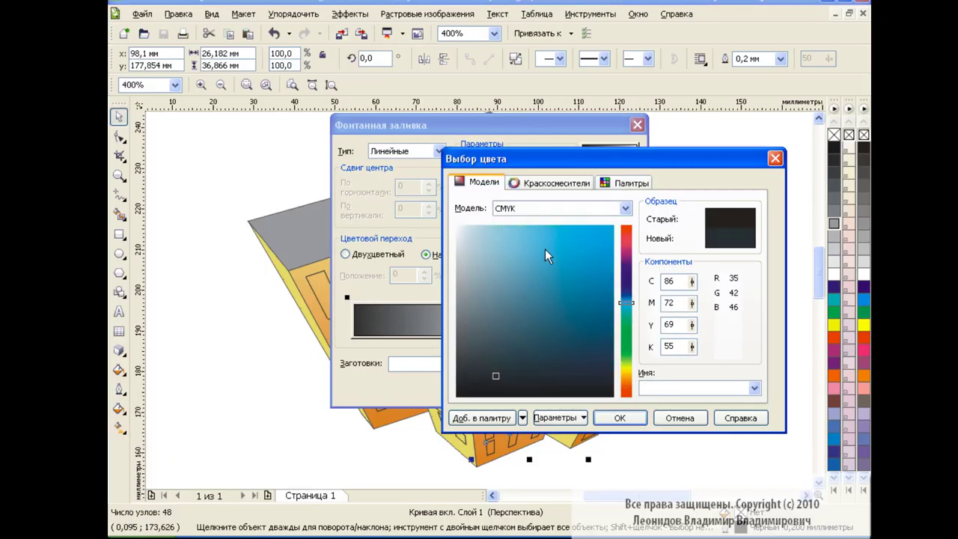
{"action": "left_click_drag", "start_coordinate": [545, 249], "coordinate": [537, 234]}
{"action": "left_click", "coordinate": [633, 422]}
Step: Set the gradient end colour to dark blue at a -90° angle and apply it
{"action": "left_click", "coordinate": [522, 296]}
{"action": "left_click", "coordinate": [579, 339]}
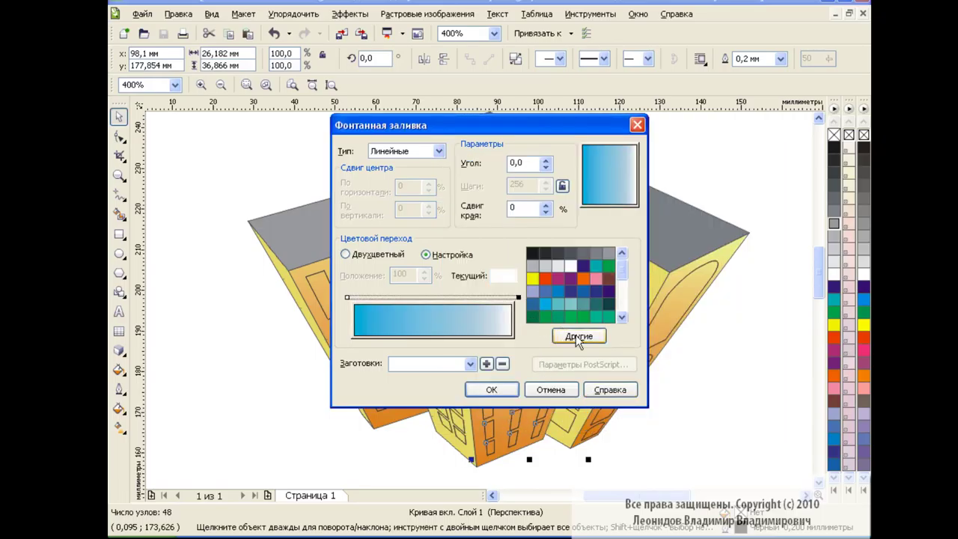
{"action": "left_click_drag", "start_coordinate": [632, 315], "coordinate": [625, 295]}
{"action": "left_click", "coordinate": [591, 239]}
{"action": "left_click", "coordinate": [620, 417]}
{"action": "left_click", "coordinate": [513, 162]}
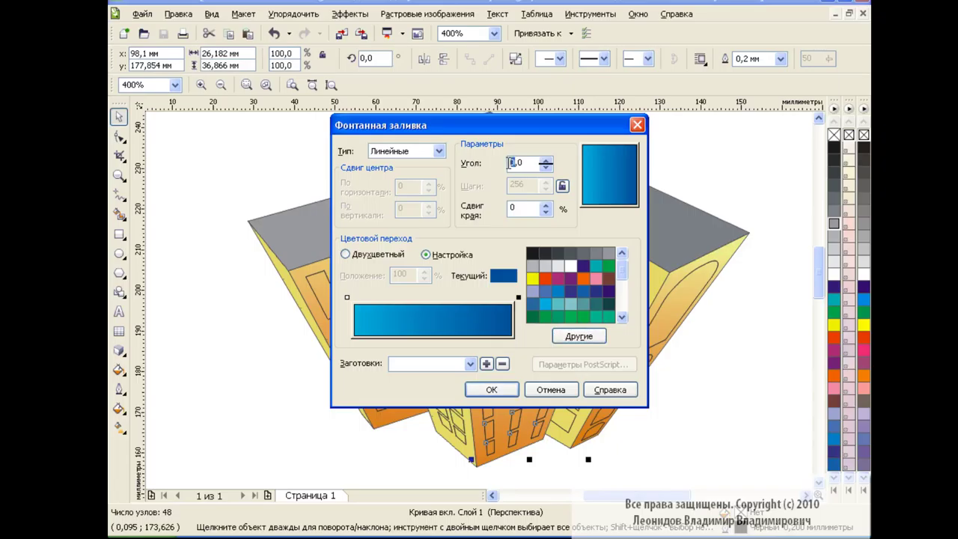
{"action": "type", "text": "-9"}
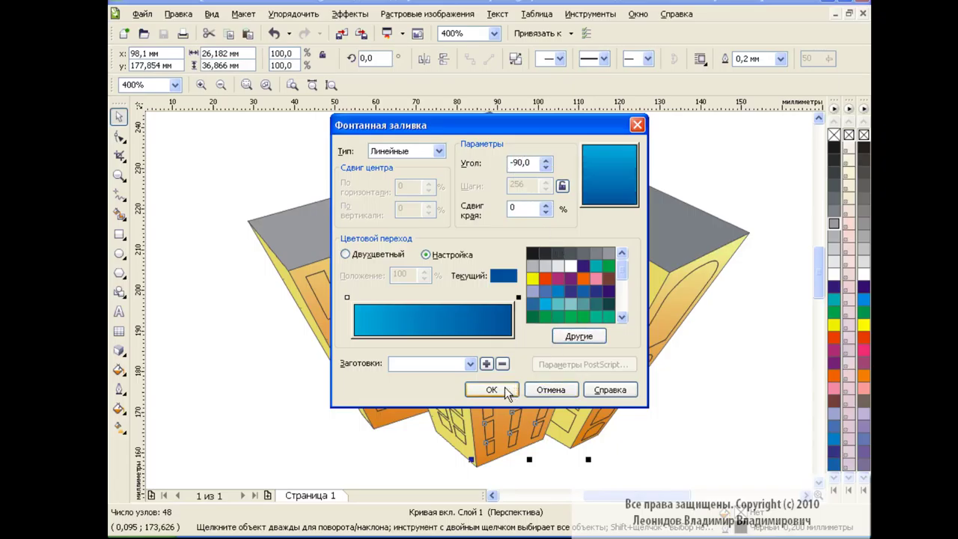
{"action": "left_click", "coordinate": [505, 388]}
{"action": "left_click", "coordinate": [683, 436]}
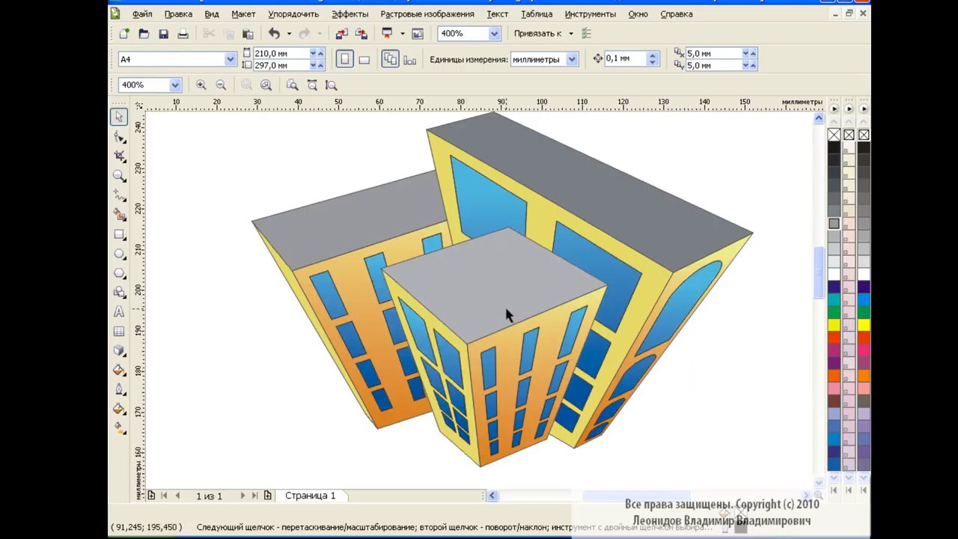
Step: Shrink and centre the front tower's inner roof rectangle, then fill it light grey
{"action": "left_click", "coordinate": [497, 283]}
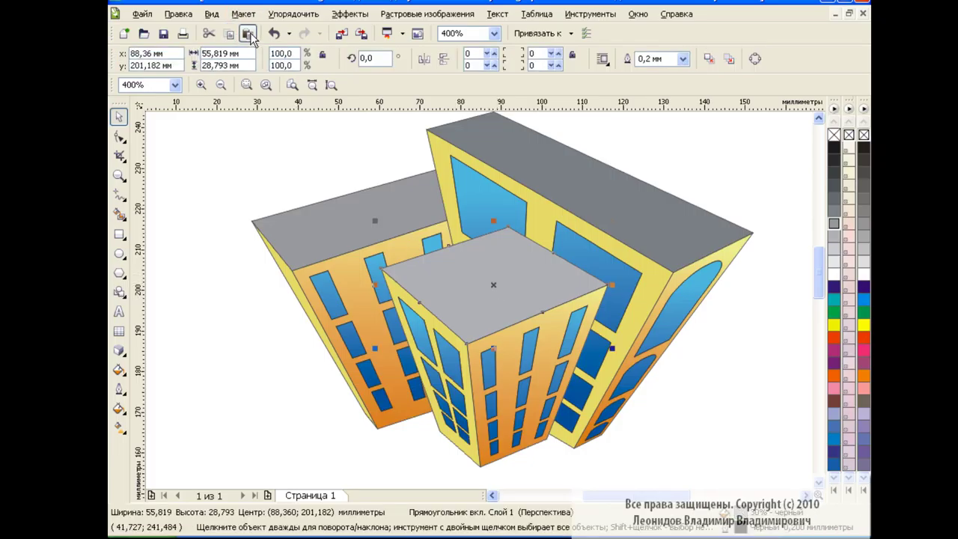
{"action": "left_click_drag", "start_coordinate": [497, 287], "coordinate": [508, 289]}
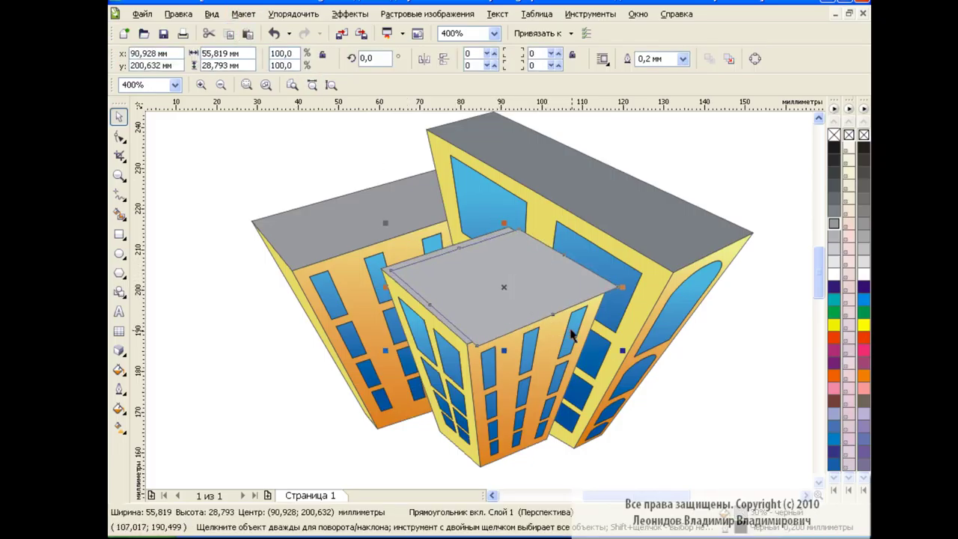
{"action": "left_click_drag", "start_coordinate": [506, 352], "coordinate": [508, 313]}
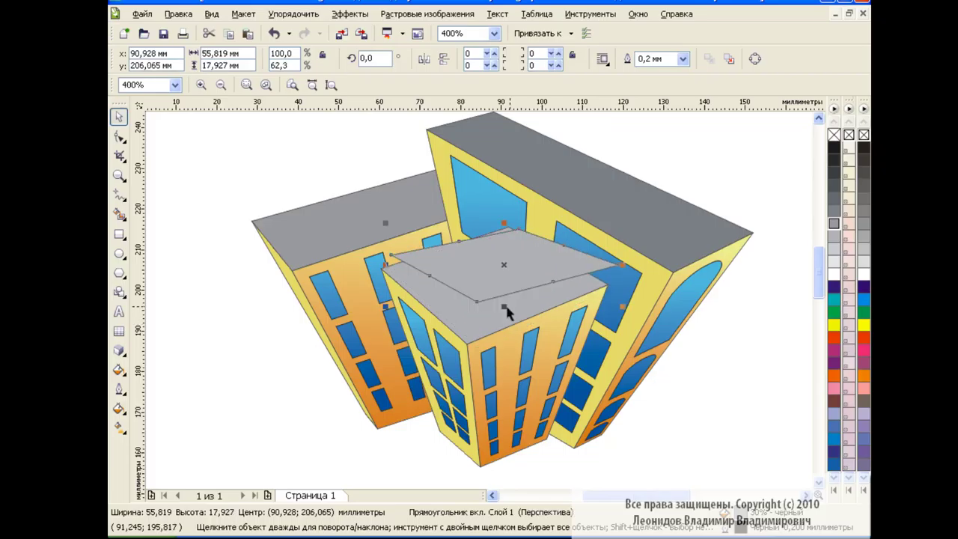
{"action": "left_click_drag", "start_coordinate": [622, 264], "coordinate": [561, 265]}
{"action": "left_click_drag", "start_coordinate": [477, 265], "coordinate": [492, 278]}
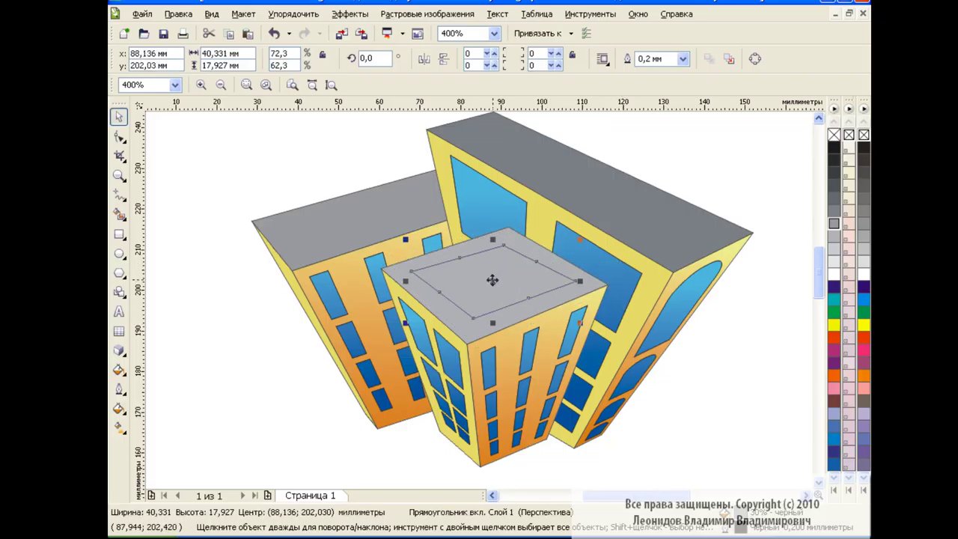
{"action": "left_click_drag", "start_coordinate": [503, 245], "coordinate": [501, 236]}
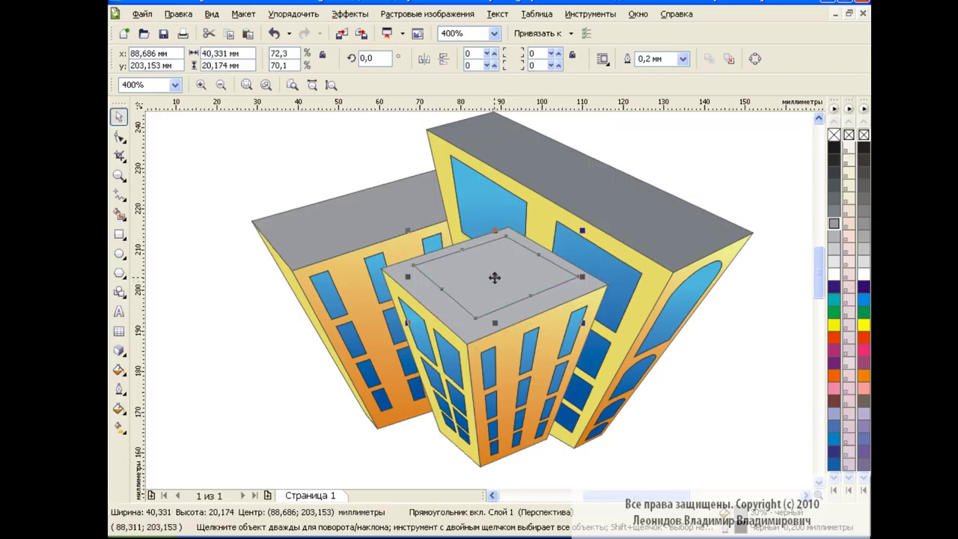
{"action": "left_click_drag", "start_coordinate": [496, 278], "coordinate": [492, 283]}
{"action": "left_click_drag", "start_coordinate": [498, 236], "coordinate": [496, 229]}
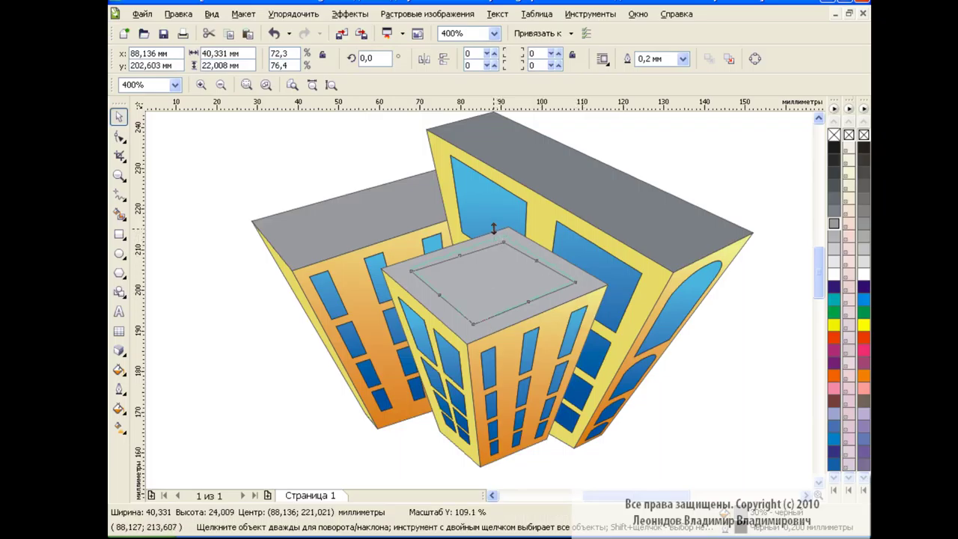
{"action": "left_click", "coordinate": [835, 238]}
{"action": "left_click", "coordinate": [755, 334]}
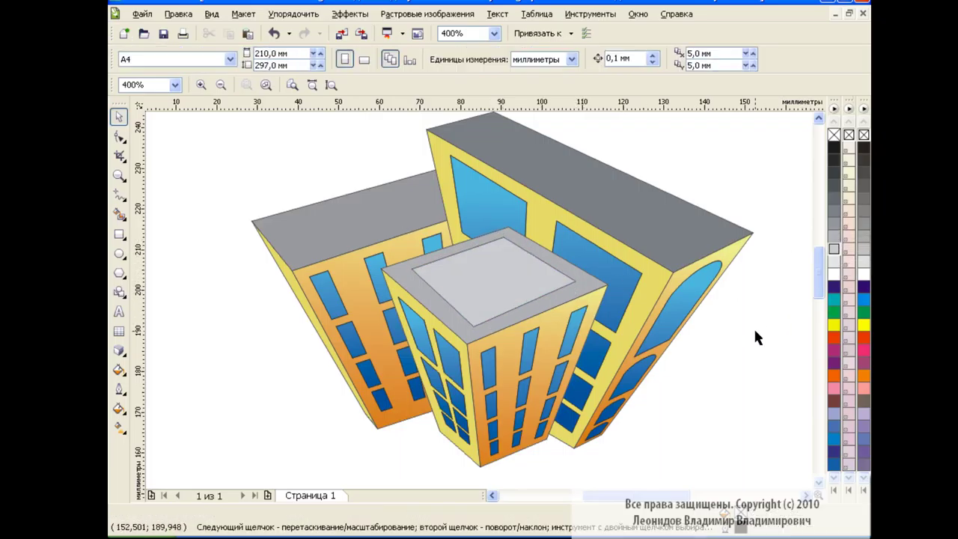
Step: Adjust the back building's roof panel edge to form its inset
{"action": "left_click", "coordinate": [658, 226]}
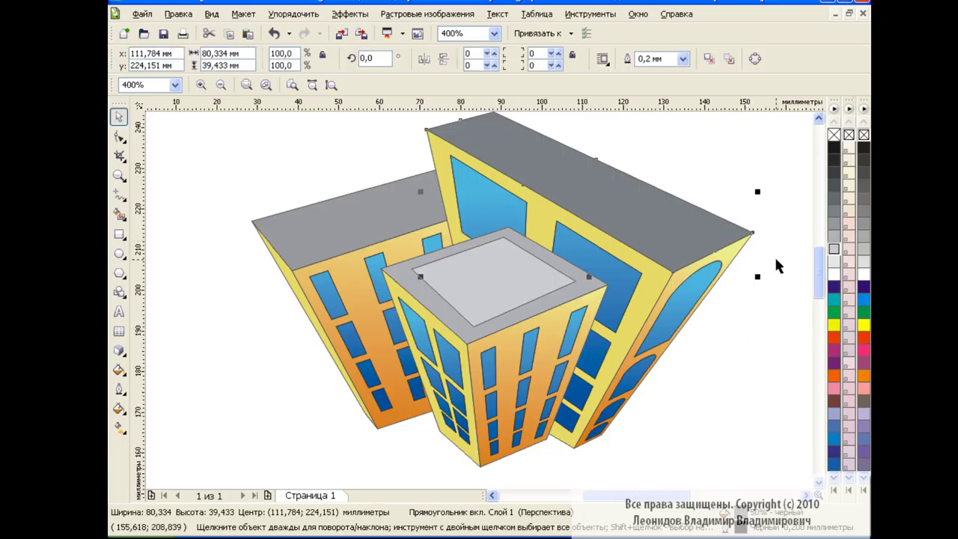
{"action": "left_click_drag", "start_coordinate": [818, 264], "coordinate": [819, 257]}
{"action": "left_click", "coordinate": [756, 253]}
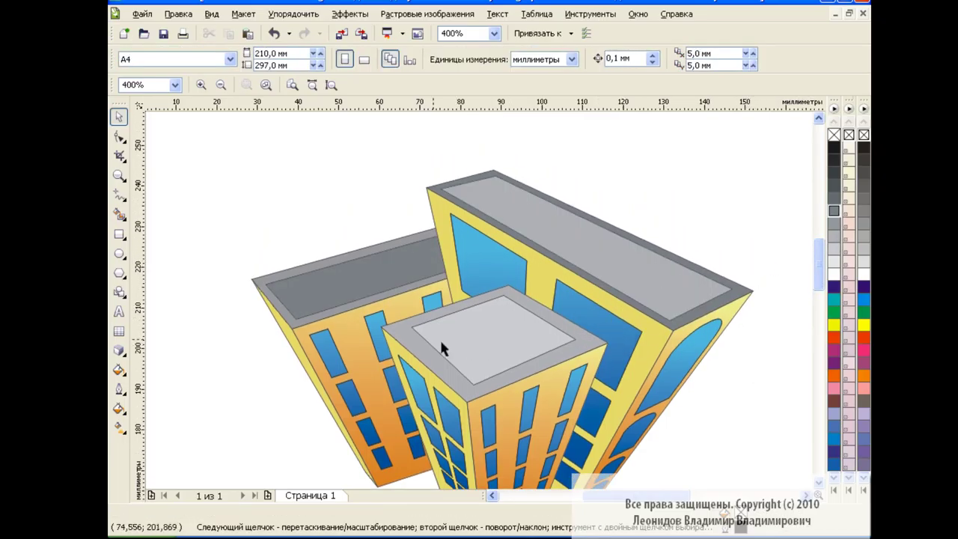
{"action": "left_click_drag", "start_coordinate": [819, 261], "coordinate": [819, 268]}
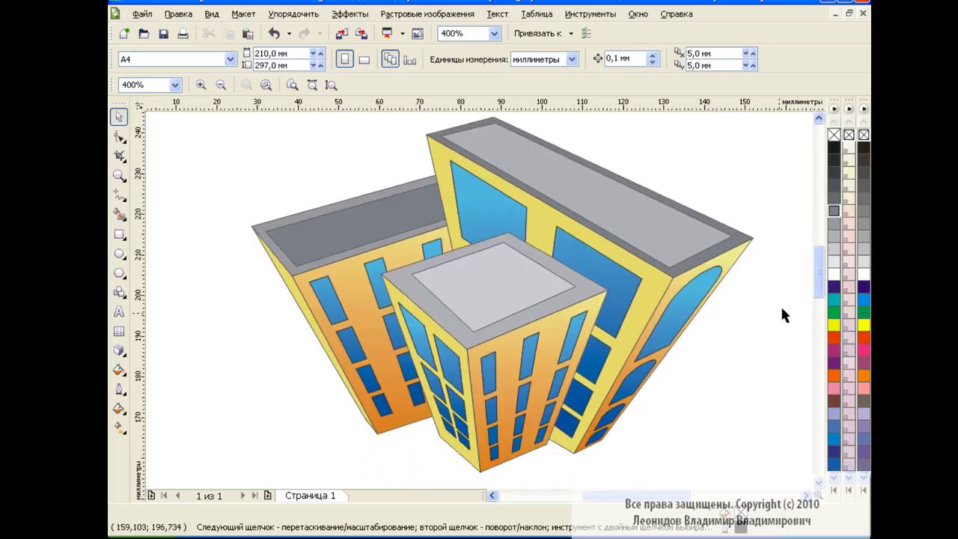
Step: Convert the tower shapes' outlines to objects and give them a 0.5 mm black outline
{"action": "left_click", "coordinate": [512, 350]}
{"action": "left_click", "coordinate": [432, 338], "text": "shift"}
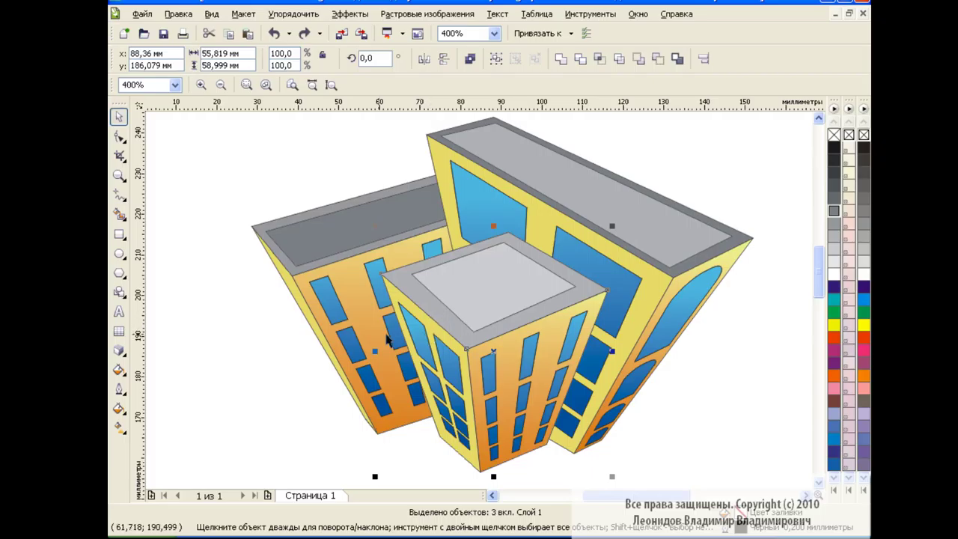
{"action": "left_click", "coordinate": [300, 18]}
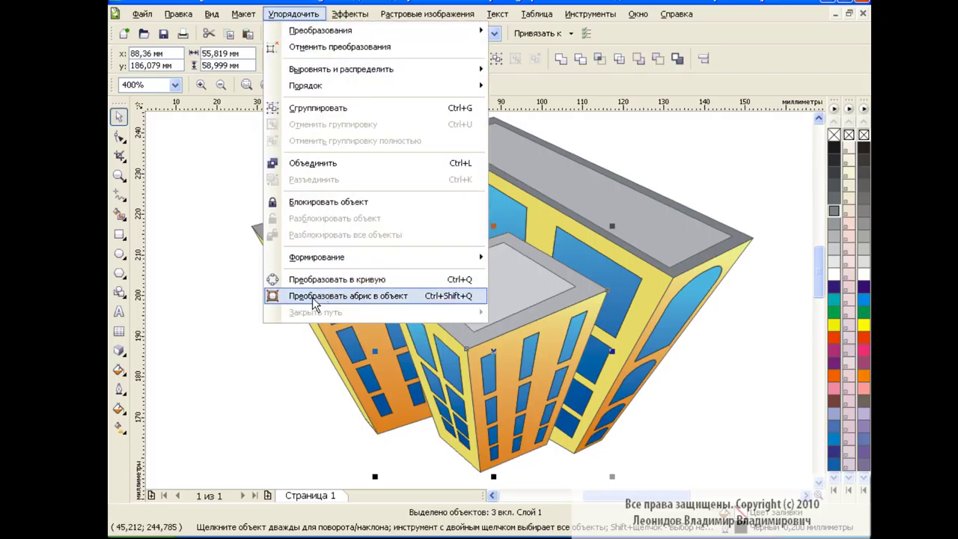
{"action": "left_click", "coordinate": [360, 296]}
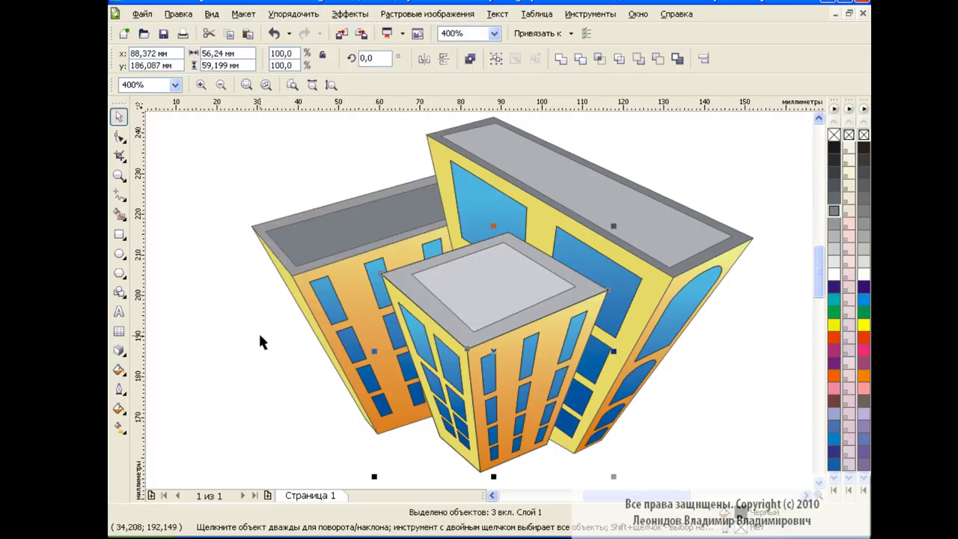
{"action": "left_click", "coordinate": [120, 391]}
{"action": "left_click", "coordinate": [207, 216]}
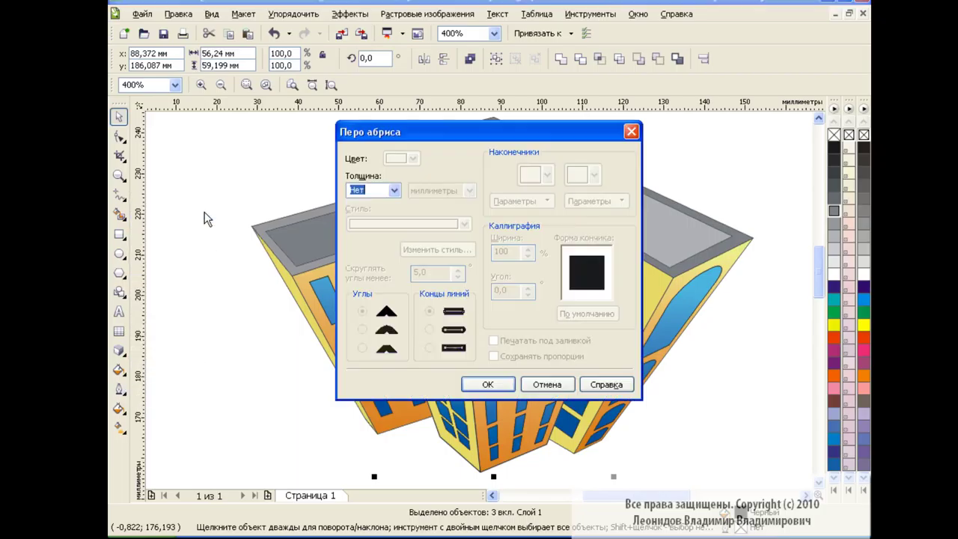
{"action": "left_click", "coordinate": [395, 191]}
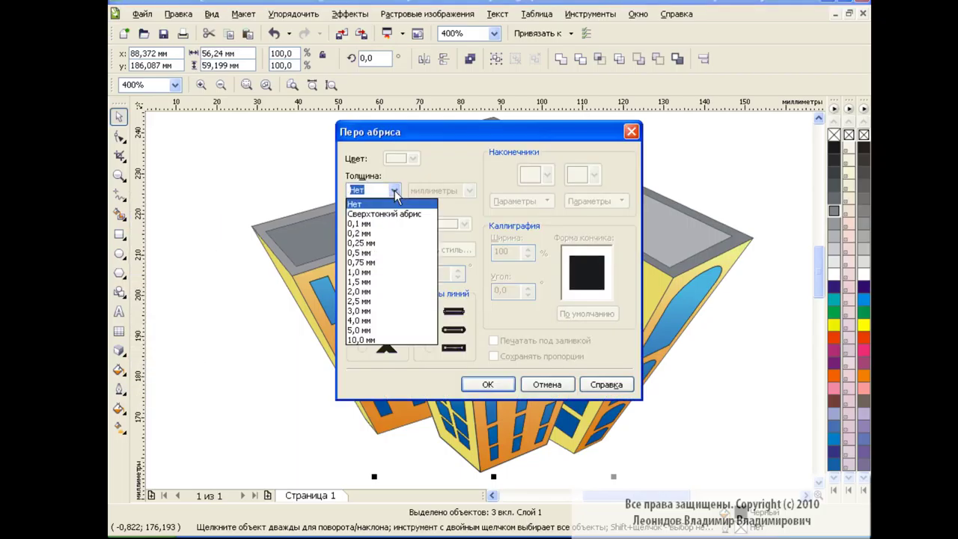
{"action": "left_click", "coordinate": [389, 256]}
{"action": "left_click", "coordinate": [490, 386]}
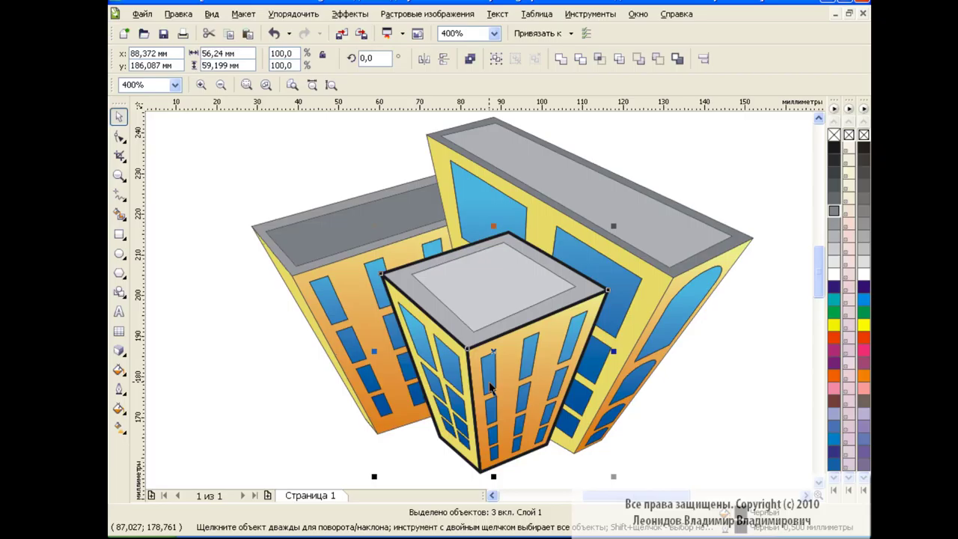
Step: Try a thinner 0.25 mm outline on the tower, then undo it
{"action": "left_click", "coordinate": [119, 389]}
{"action": "left_click", "coordinate": [191, 208]}
{"action": "left_click", "coordinate": [394, 191]}
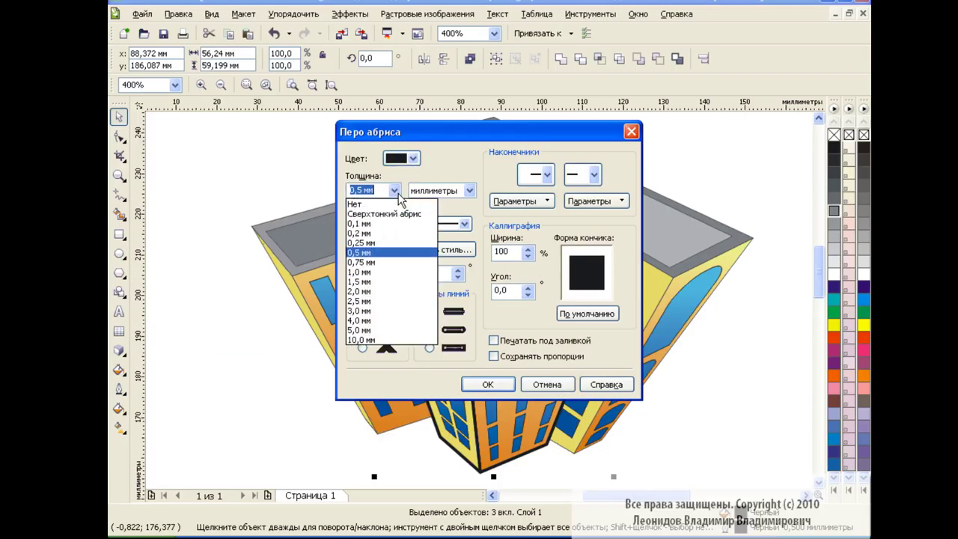
{"action": "left_click", "coordinate": [375, 242]}
{"action": "left_click", "coordinate": [490, 385]}
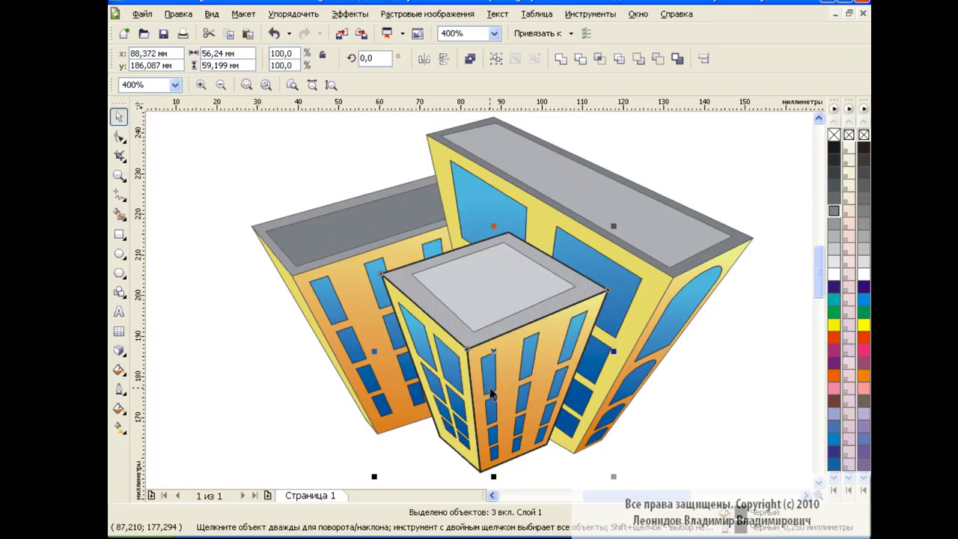
{"action": "left_click", "coordinate": [304, 420]}
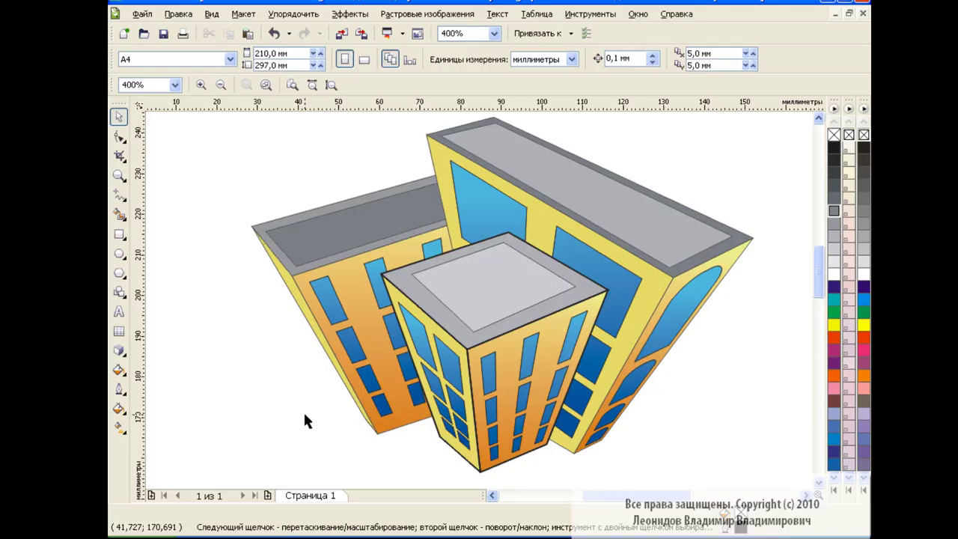
{"action": "key", "text": "ctrl+z"}
{"action": "scroll", "coordinate": [524, 314], "scroll_direction": "up", "scroll_amount": 1}
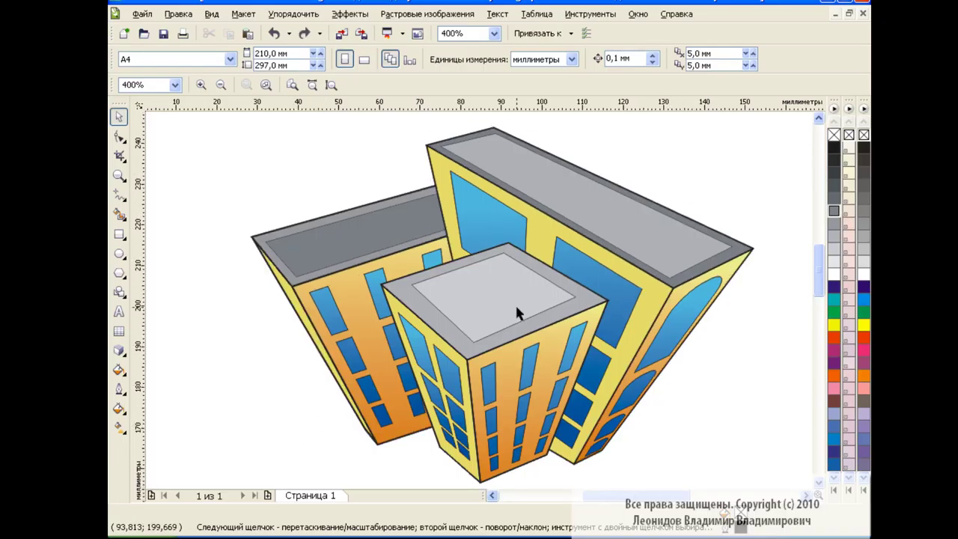
Step: Draw a ground rectangle below the buildings and tilt it into a perspective floor plane
{"action": "left_click", "coordinate": [119, 234]}
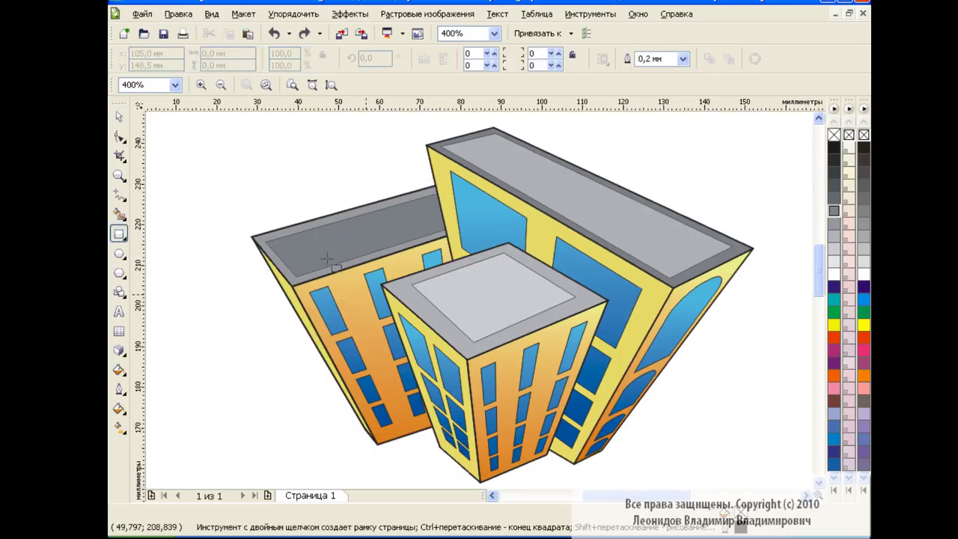
{"action": "scroll", "coordinate": [815, 278], "scroll_direction": "down", "scroll_amount": 3}
{"action": "left_click_drag", "start_coordinate": [298, 250], "coordinate": [551, 461]}
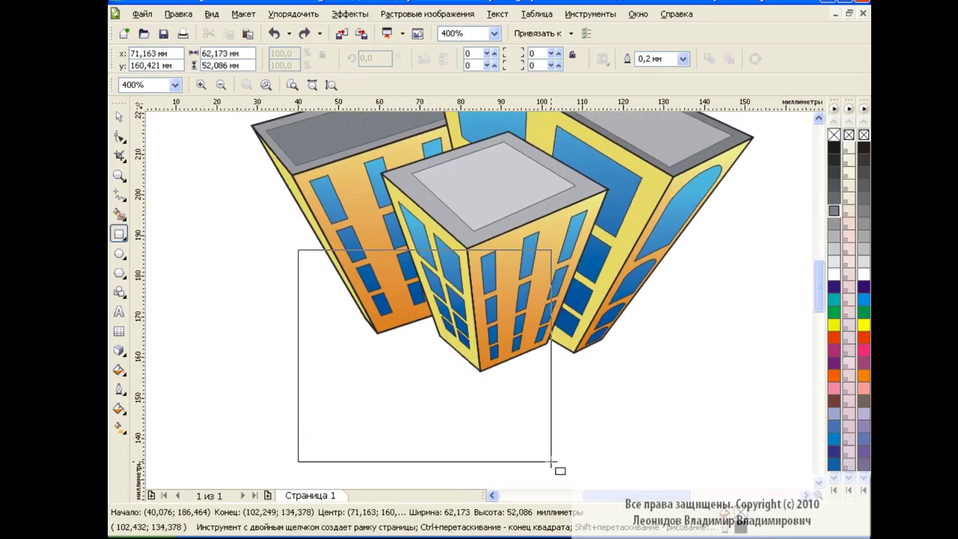
{"action": "left_click", "coordinate": [349, 14]}
{"action": "left_click", "coordinate": [396, 238]}
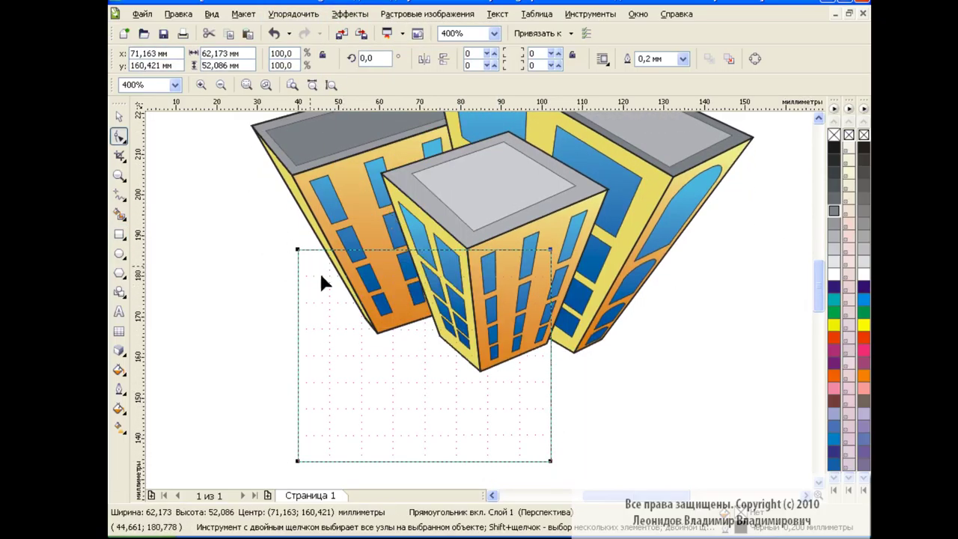
{"action": "left_click_drag", "start_coordinate": [299, 250], "coordinate": [324, 307]}
{"action": "left_click_drag", "start_coordinate": [298, 460], "coordinate": [432, 445]}
{"action": "left_click_drag", "start_coordinate": [551, 462], "coordinate": [640, 345]}
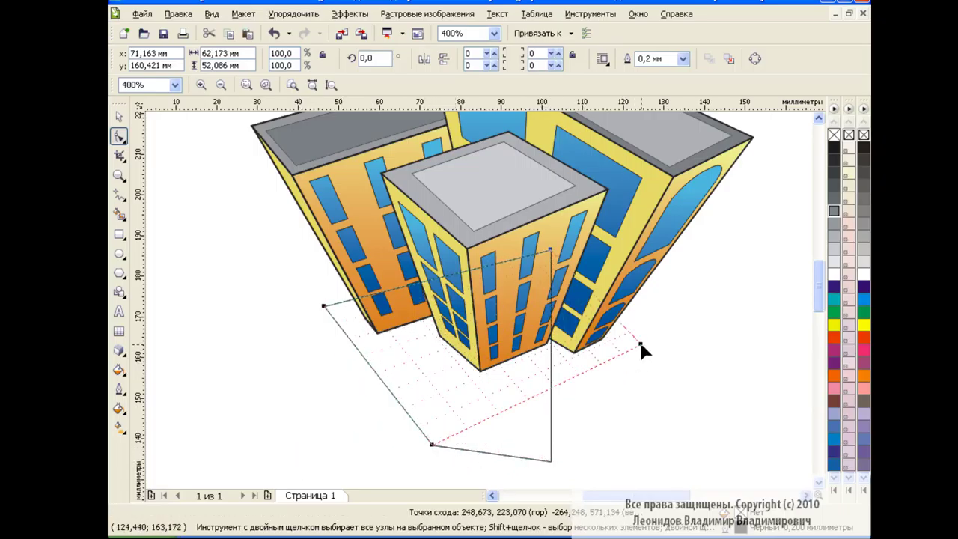
{"action": "left_click_drag", "start_coordinate": [551, 250], "coordinate": [515, 234]}
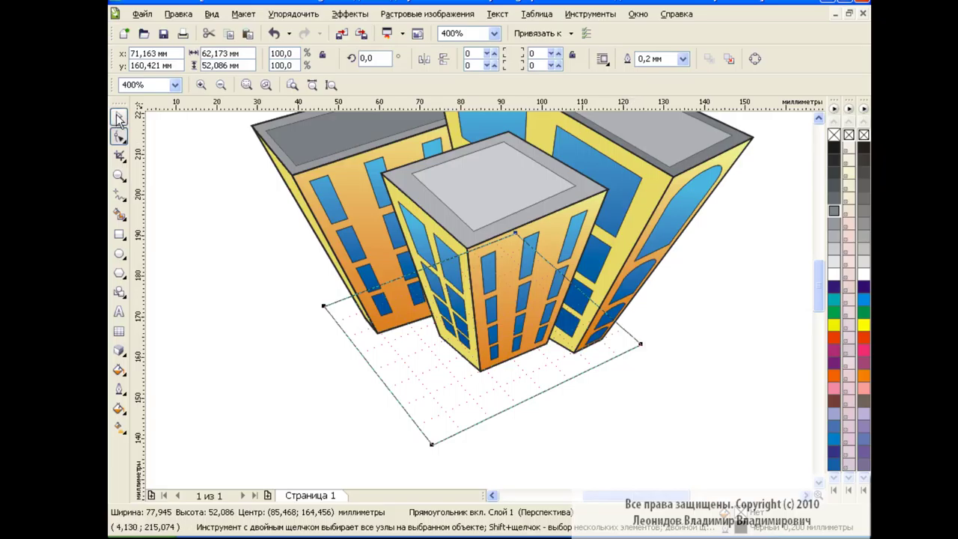
{"action": "left_click", "coordinate": [118, 119]}
Step: Fill the ground plane with a grey linear fountain gradient angled at -90°
{"action": "left_click", "coordinate": [119, 408]}
{"action": "left_click", "coordinate": [166, 408]}
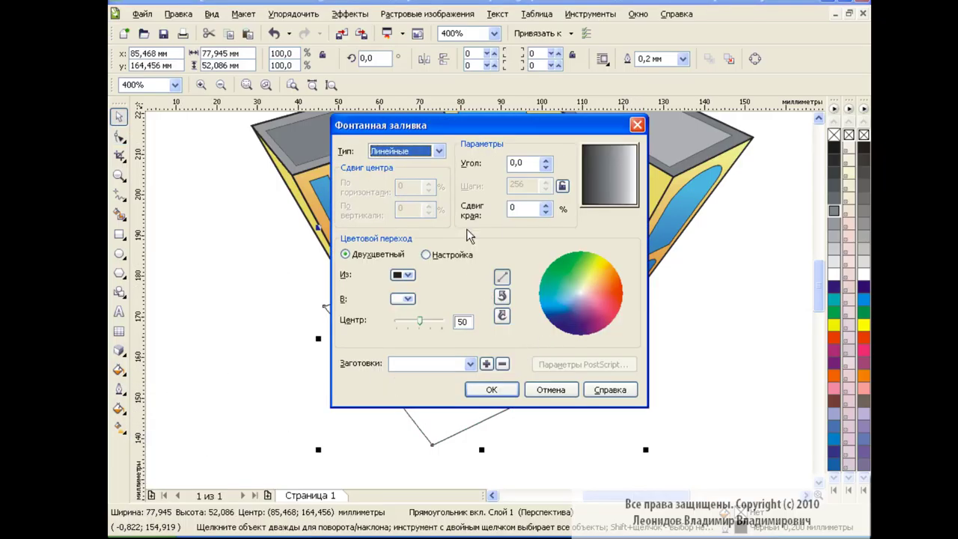
{"action": "left_click_drag", "start_coordinate": [476, 125], "coordinate": [619, 149]}
{"action": "left_click", "coordinate": [656, 186]}
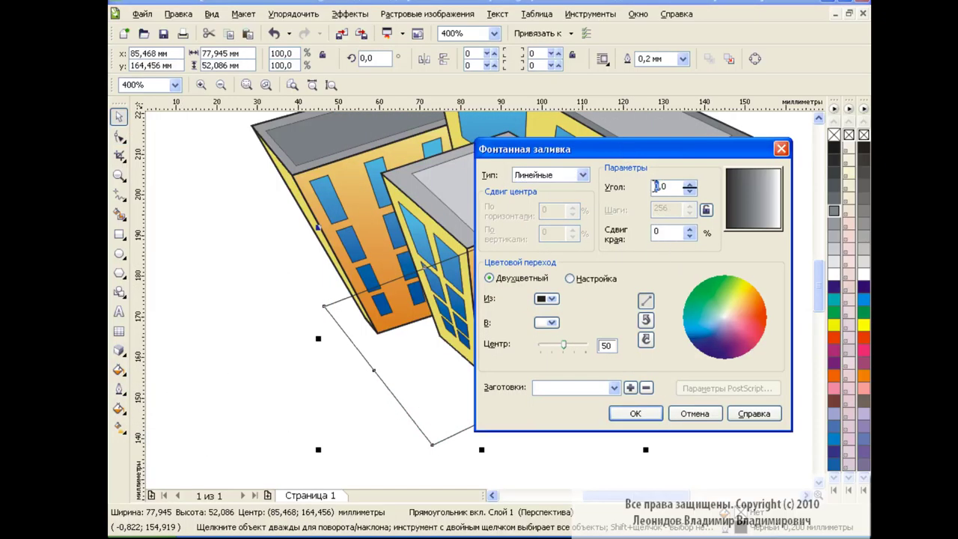
{"action": "type", "text": "90"}
{"action": "type", "text": "-"}
{"action": "left_click", "coordinate": [635, 413]}
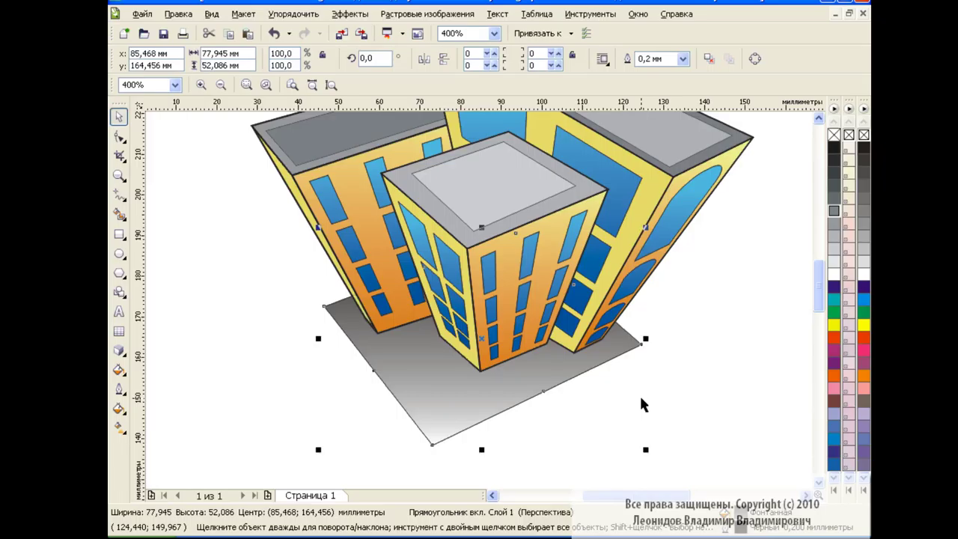
{"action": "left_click", "coordinate": [639, 393]}
Step: Set the zoom to 100% and then 200% to view the finished composition
{"action": "scroll", "coordinate": [818, 298], "scroll_direction": "up", "scroll_amount": 1}
{"action": "left_click", "coordinate": [494, 33]}
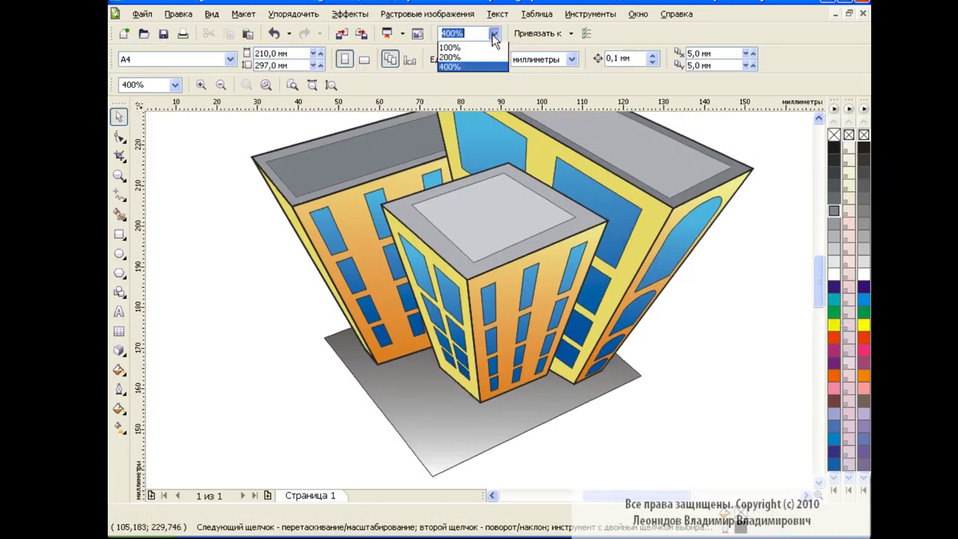
{"action": "left_click", "coordinate": [485, 125]}
{"action": "left_click", "coordinate": [494, 33]}
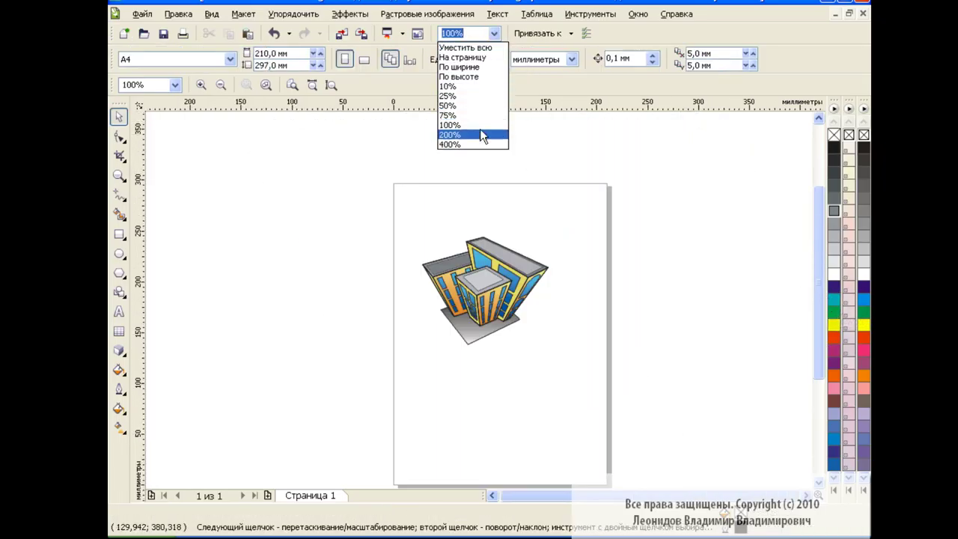
{"action": "left_click", "coordinate": [481, 135]}
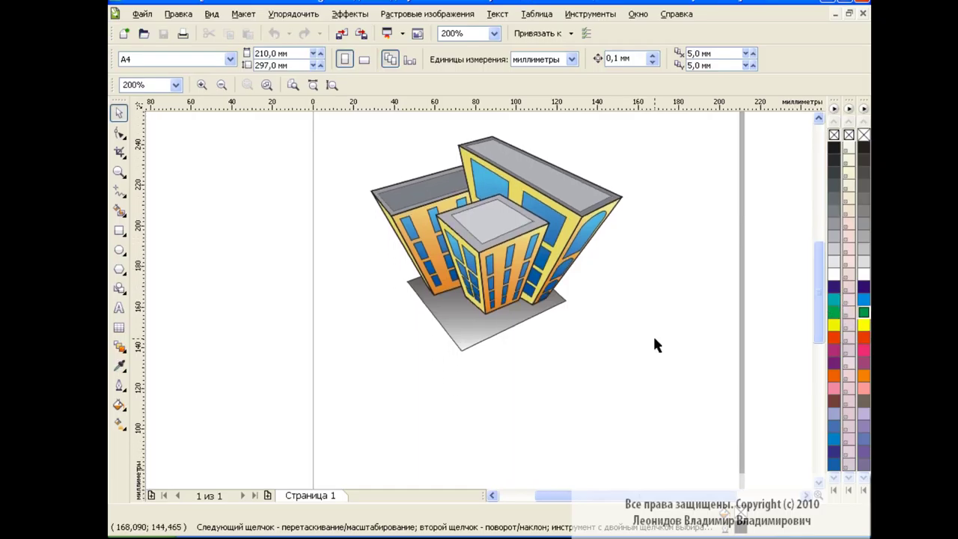